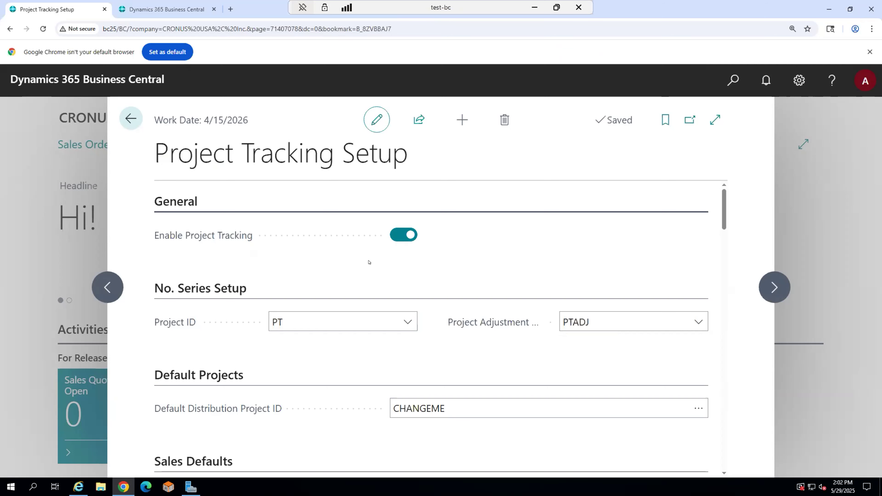
# Step: Examine the number series available for Project ID under No. Series Setup in the Project Tracking Setup
pyautogui.scroll(-3, 351, 271)
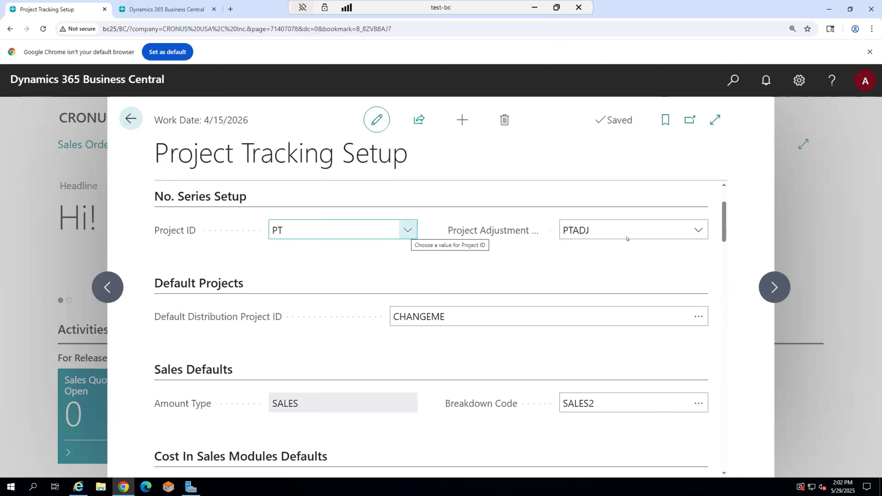
pyautogui.click(400, 230)
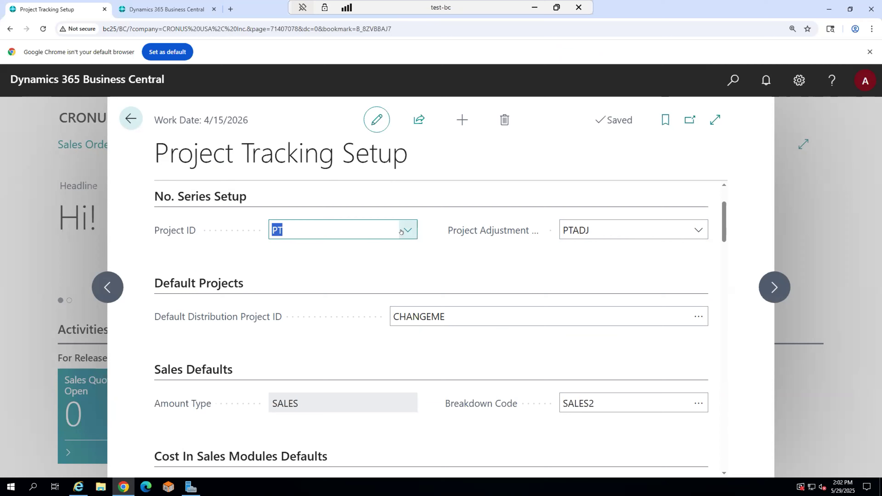
pyautogui.click(407, 232)
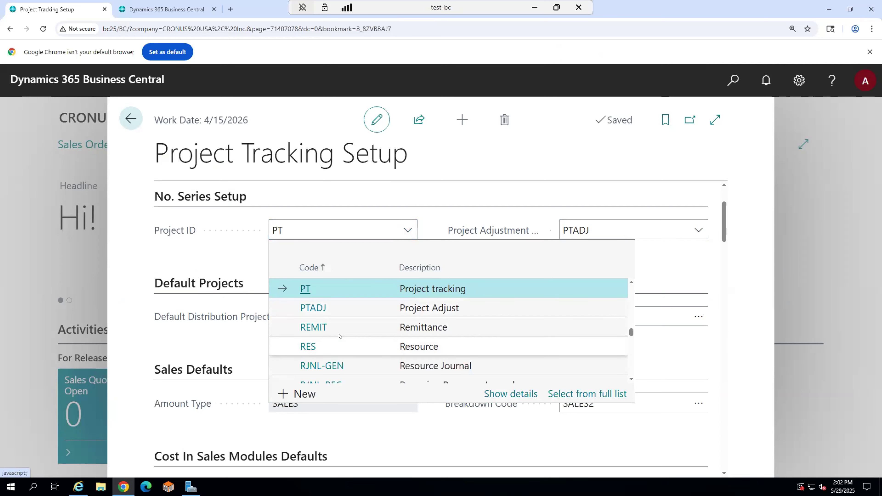
pyautogui.click(185, 259)
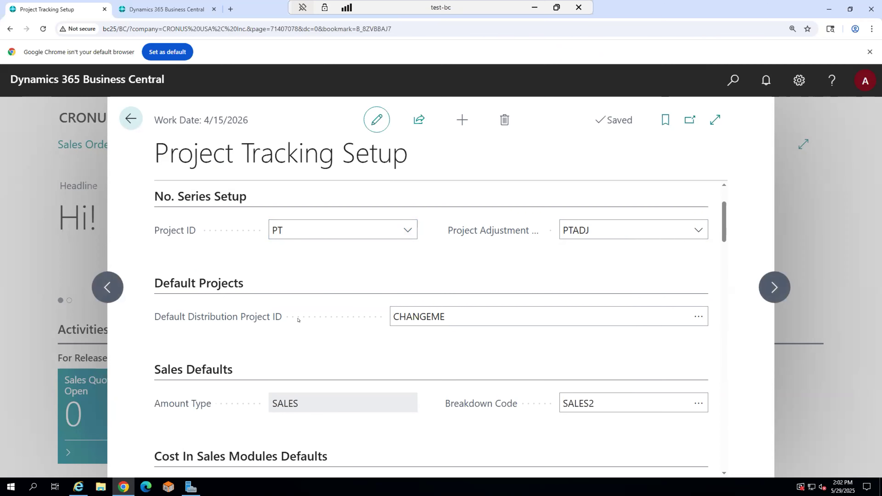
# Step: Review the default project and sales settings, and check the Amount Type options under Cost In Sales Modules Defaults
pyautogui.scroll(-1, 305, 343)
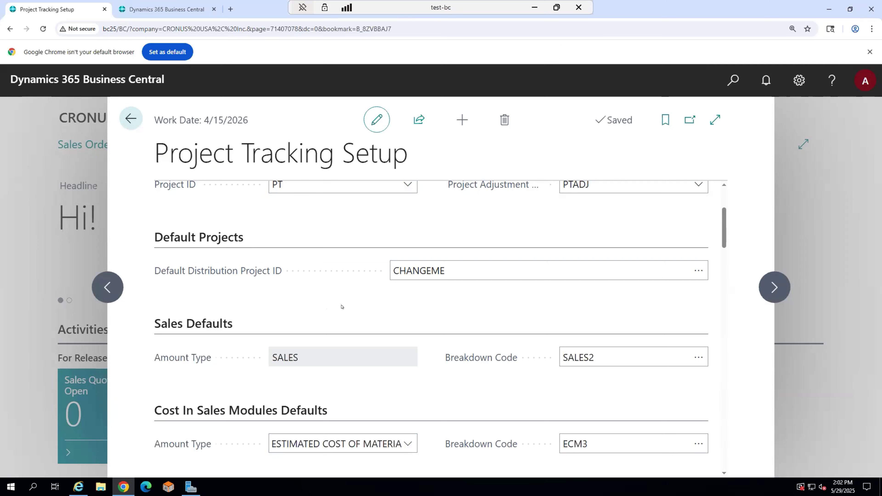
pyautogui.scroll(-2, 343, 307)
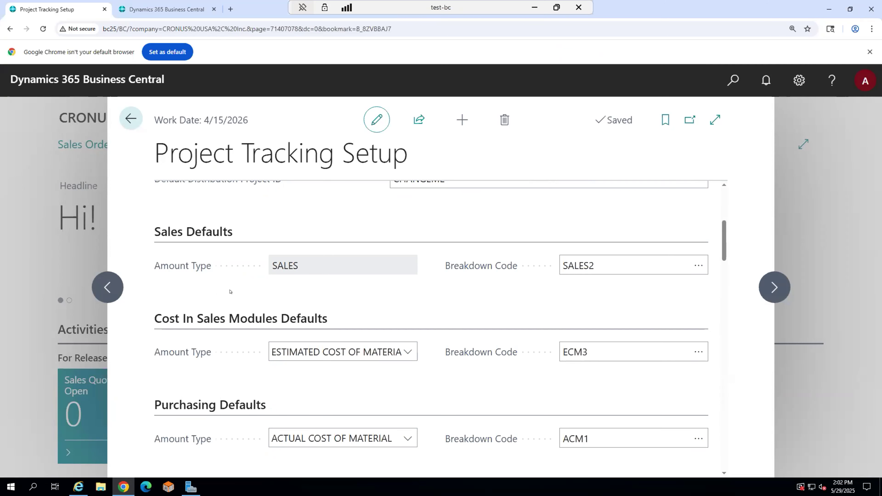
pyautogui.scroll(-1, 230, 292)
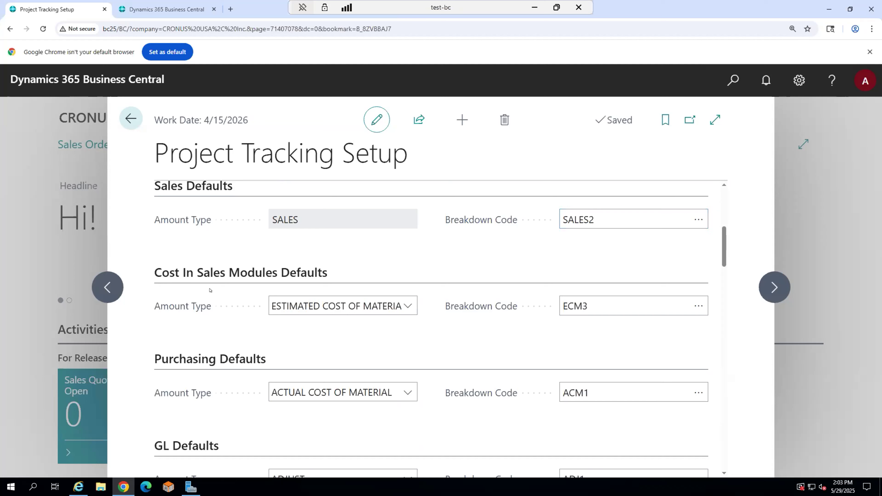
pyautogui.click(413, 307)
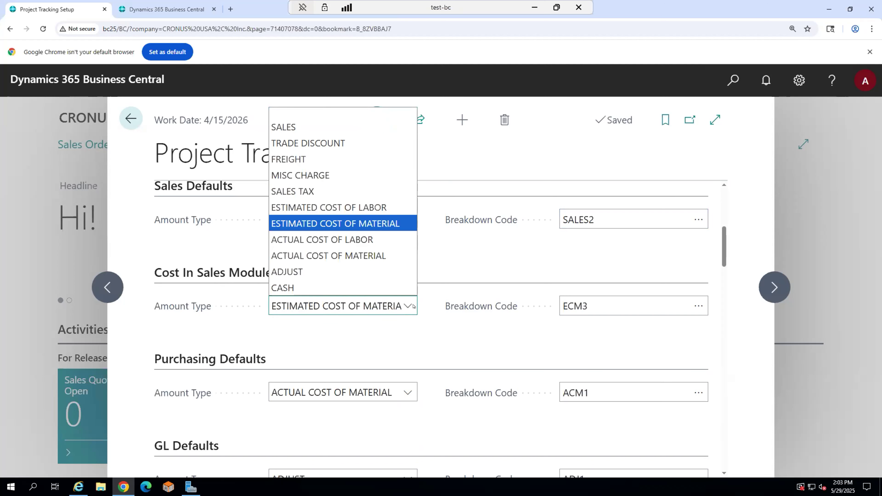
pyautogui.click(436, 325)
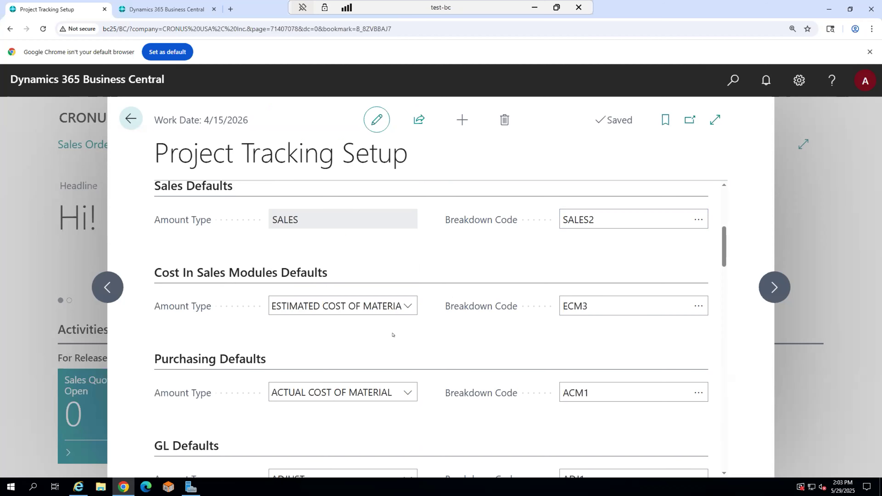
# Step: Check which Amount Type options are offered under Purchasing Defaults and GL Defaults
pyautogui.scroll(-2, 208, 334)
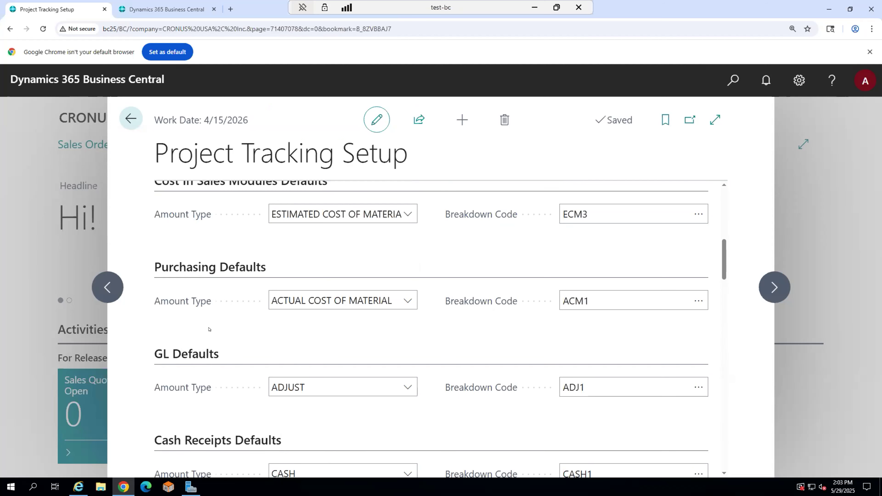
pyautogui.scroll(-1, 208, 332)
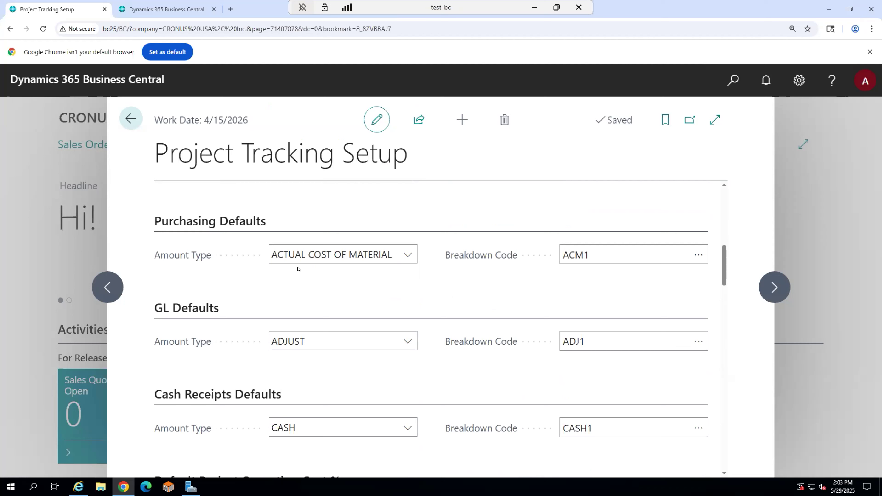
pyautogui.click(408, 254)
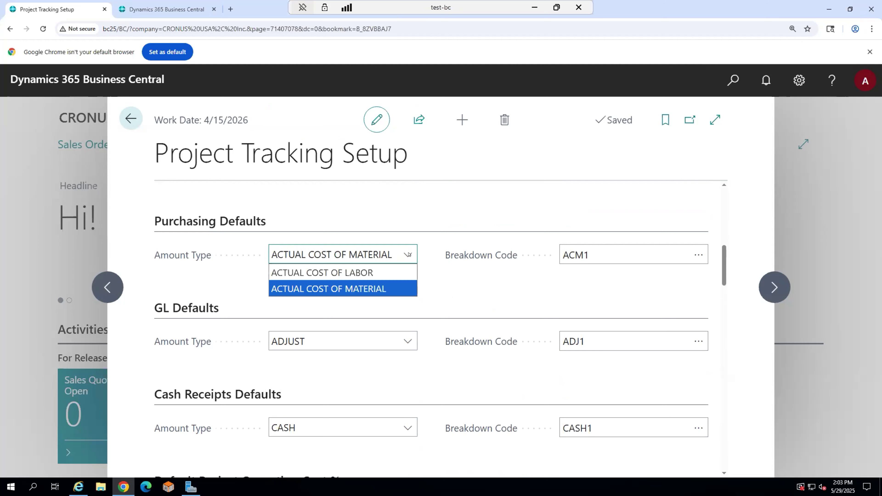
pyautogui.click(511, 276)
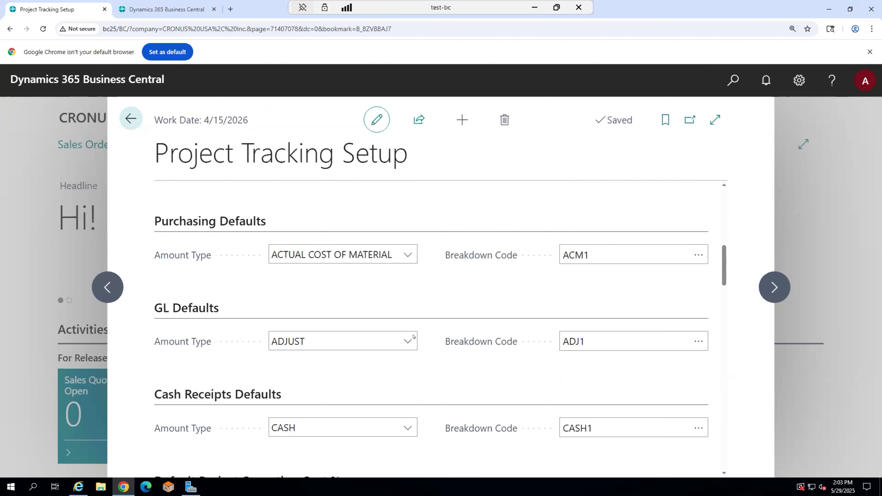
pyautogui.click(402, 342)
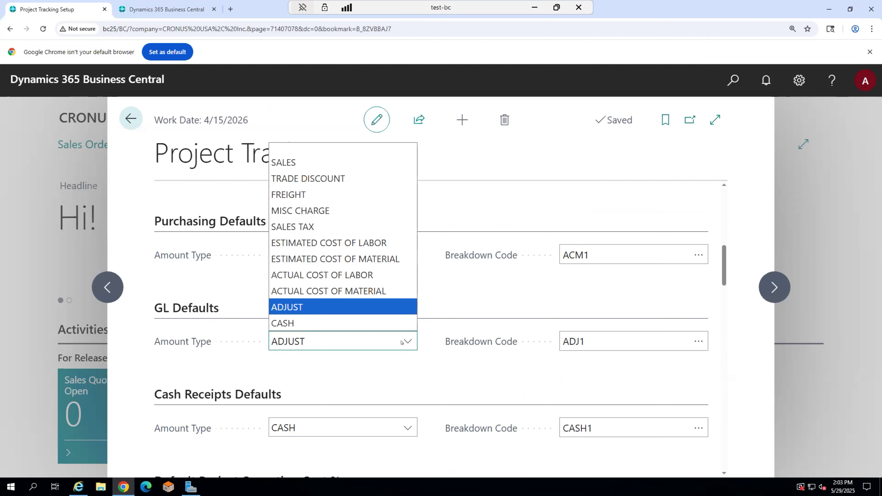
pyautogui.click(409, 372)
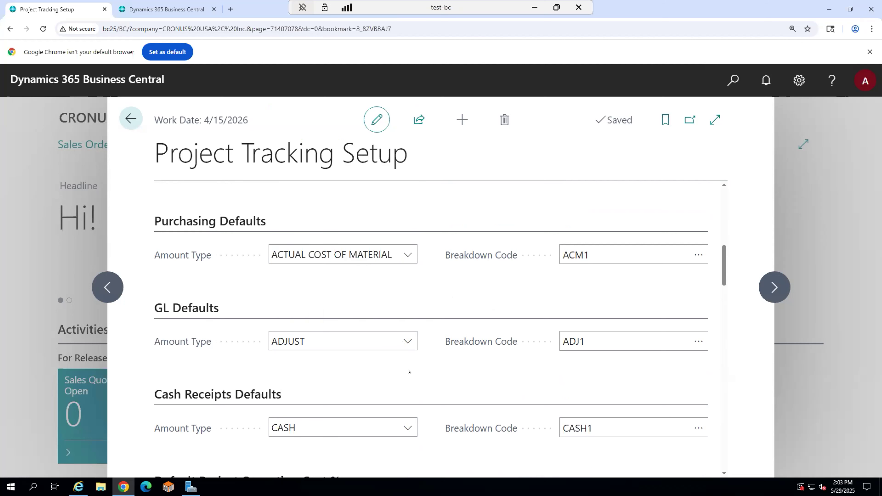
# Step: Review the default project operating cost percentages and the titles and switches of the Transaction User Defined Fields
pyautogui.scroll(-3, 408, 372)
pyautogui.scroll(-3, 415, 364)
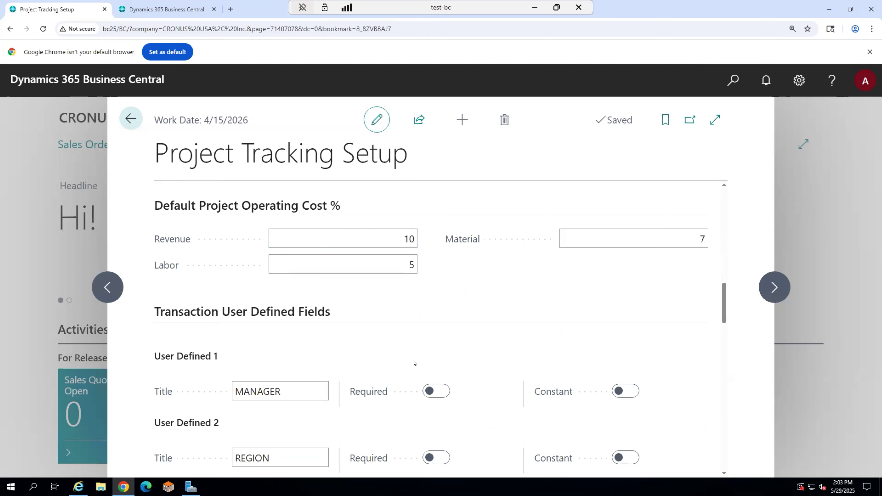
pyautogui.scroll(-2, 371, 343)
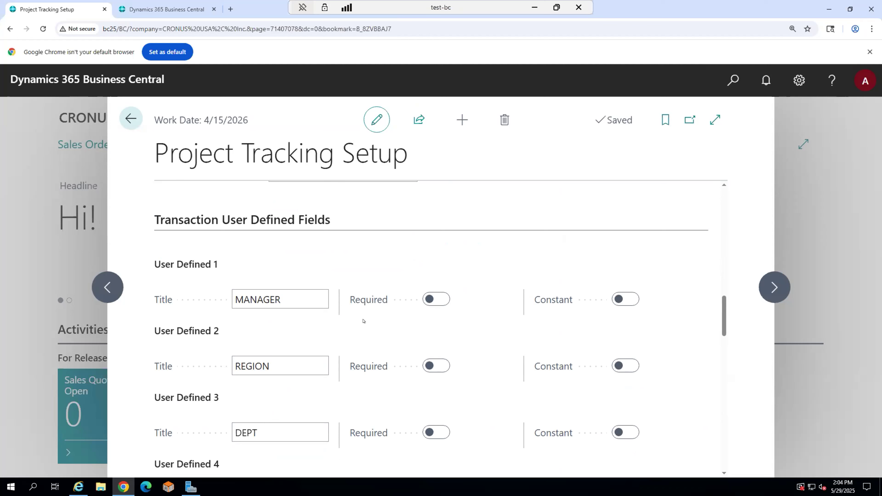
pyautogui.scroll(-5, 363, 321)
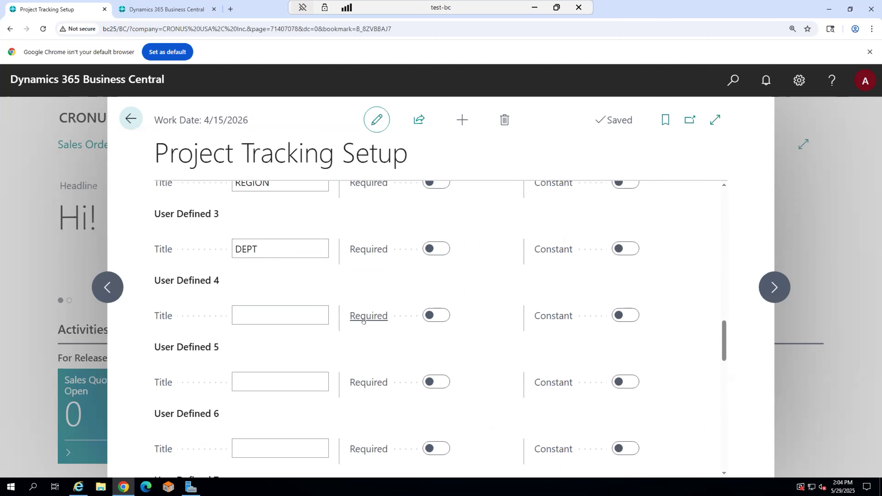
pyautogui.scroll(1, 305, 260)
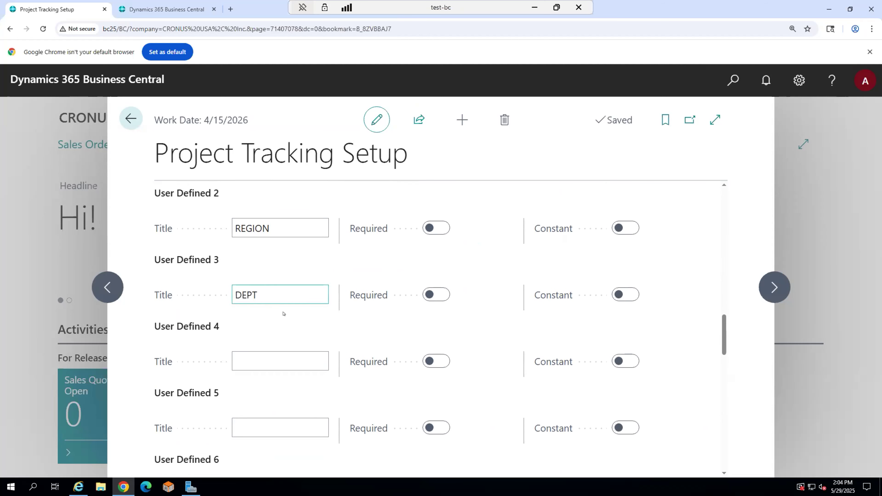
pyautogui.scroll(-3, 289, 363)
pyautogui.scroll(-9, 289, 366)
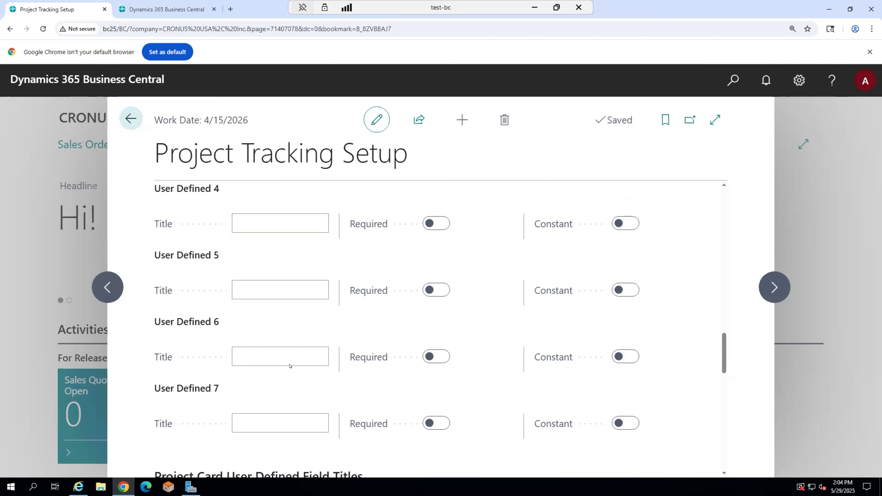
# Step: Review the project card user-defined field titles, the project text field titles and the Units option
pyautogui.scroll(-1, 291, 363)
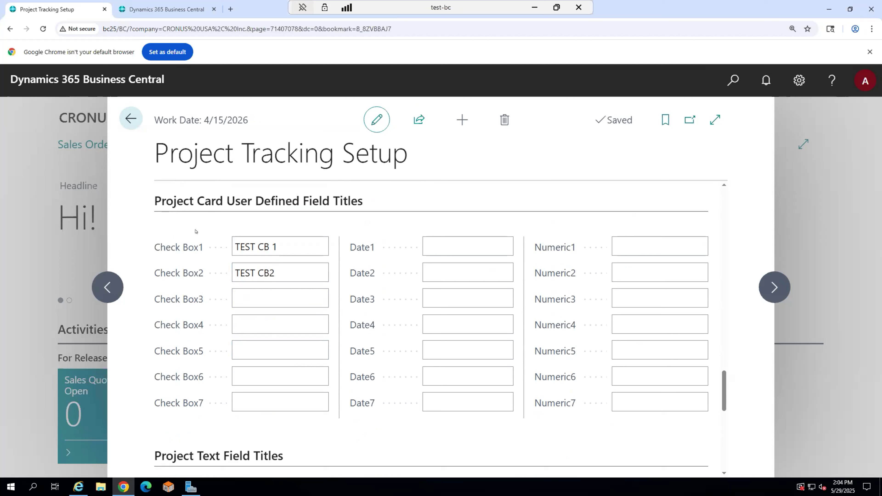
pyautogui.click(246, 247)
pyautogui.scroll(-8, 478, 364)
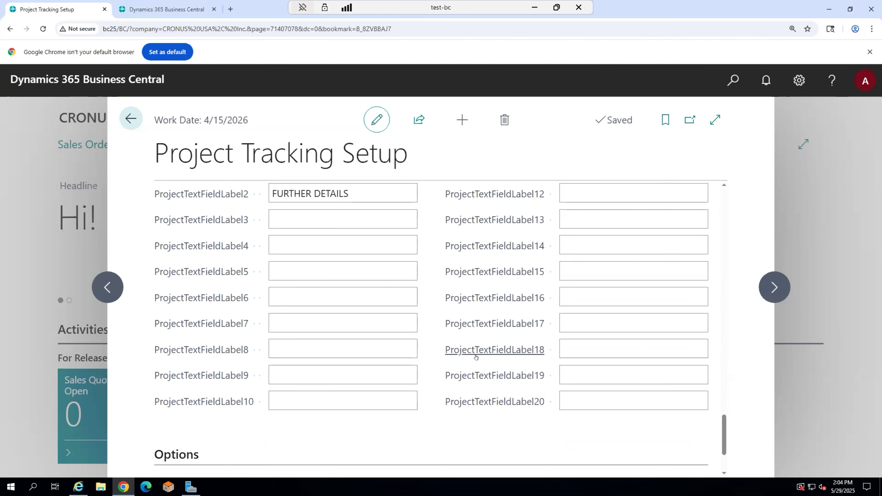
pyautogui.scroll(-3, 421, 423)
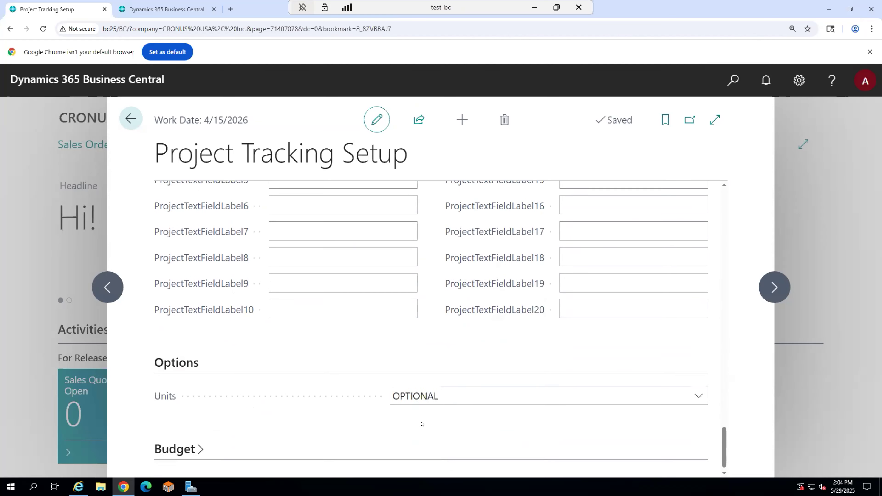
pyautogui.scroll(-1, 422, 424)
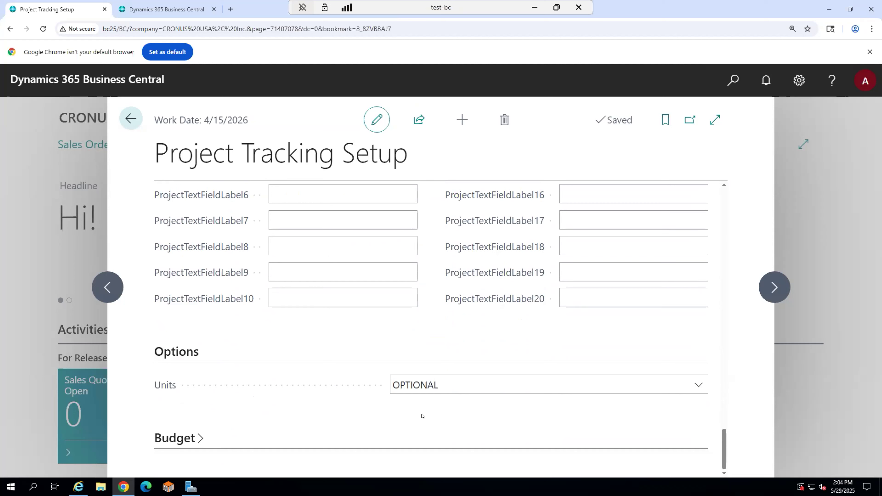
# Step: Leave the setup page, find and open the Project Tracking Project List, and start a new project card
pyautogui.click(128, 115)
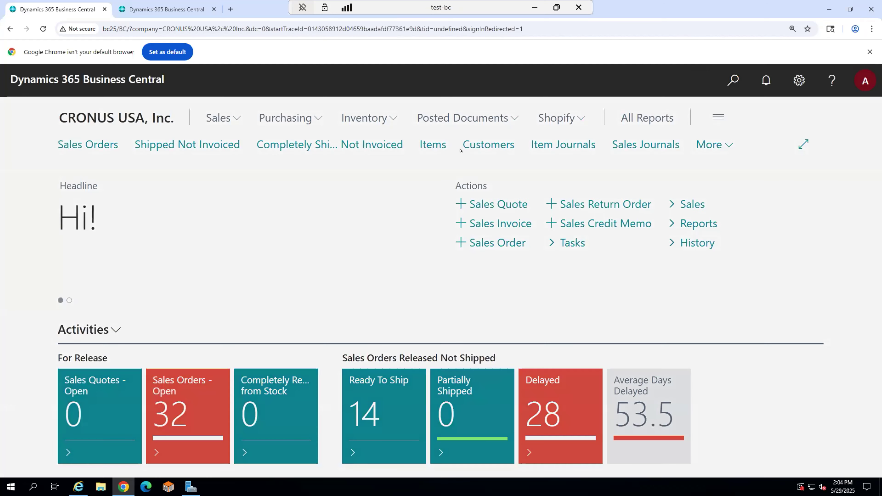
pyautogui.hotkey('alt', 'q')
pyautogui.write('Project Tracking Proje')
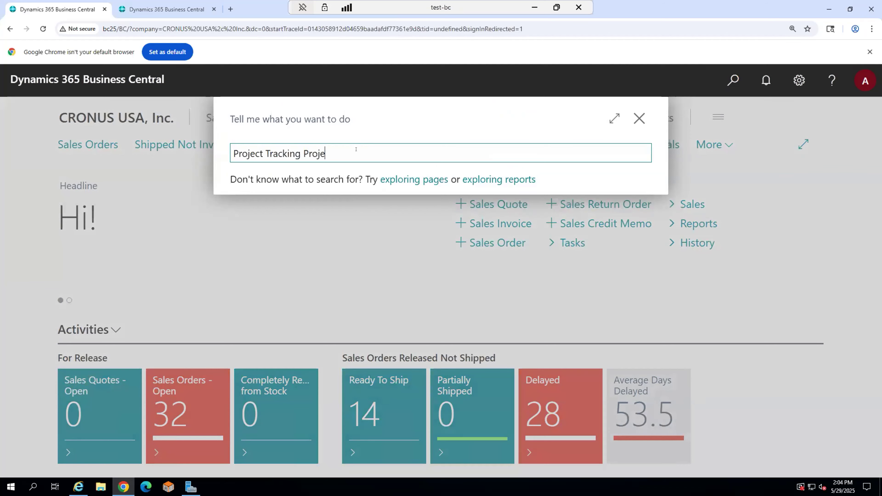
pyautogui.write('ct')
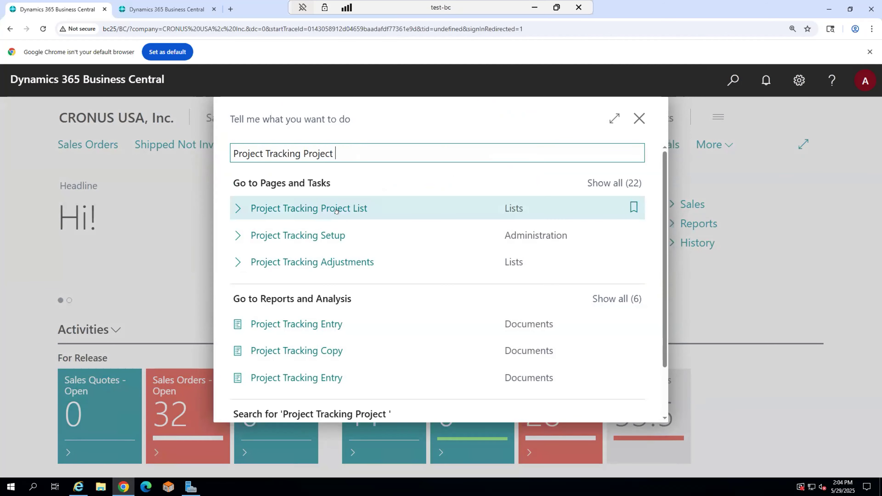
pyautogui.click(335, 210)
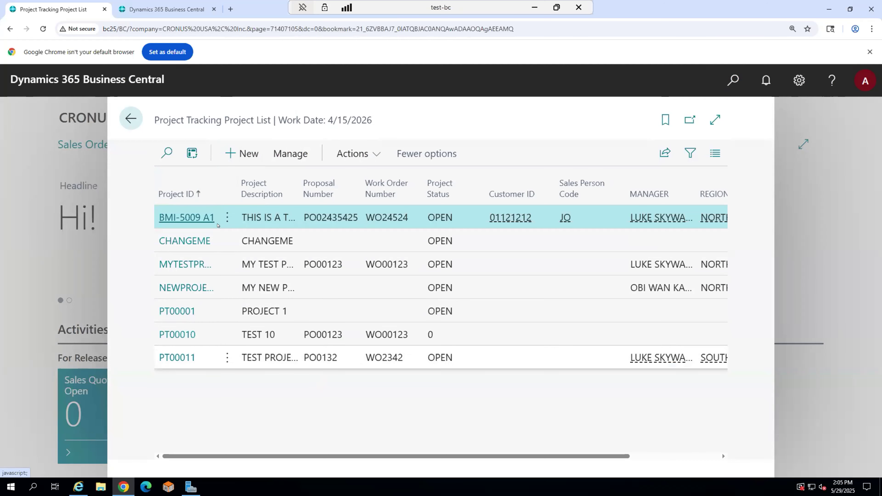
pyautogui.click(233, 153)
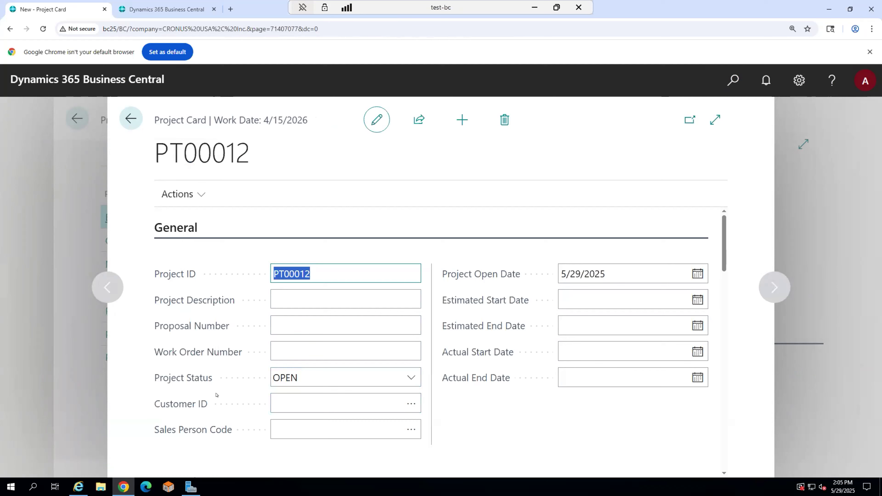
# Step: Review the General, Operating Cost % and Projected Estimates fields of the new project card
pyautogui.scroll(-1, 215, 398)
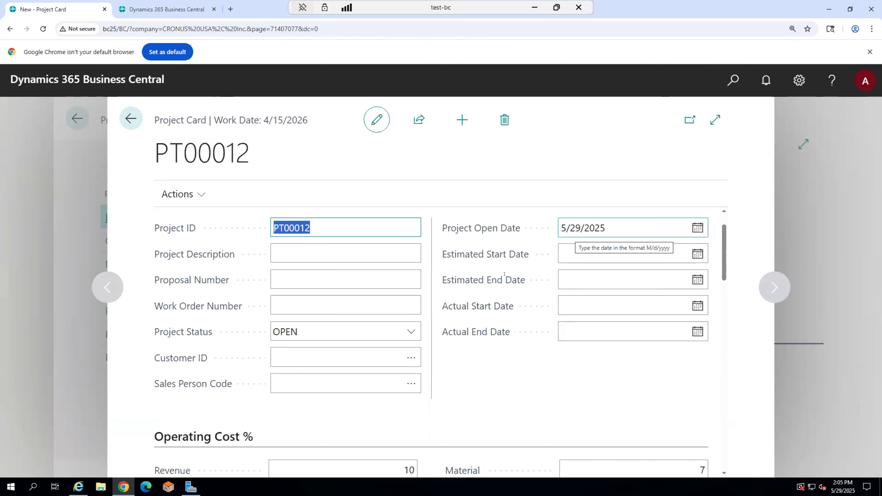
pyautogui.scroll(-2, 503, 283)
pyautogui.scroll(-2, 502, 283)
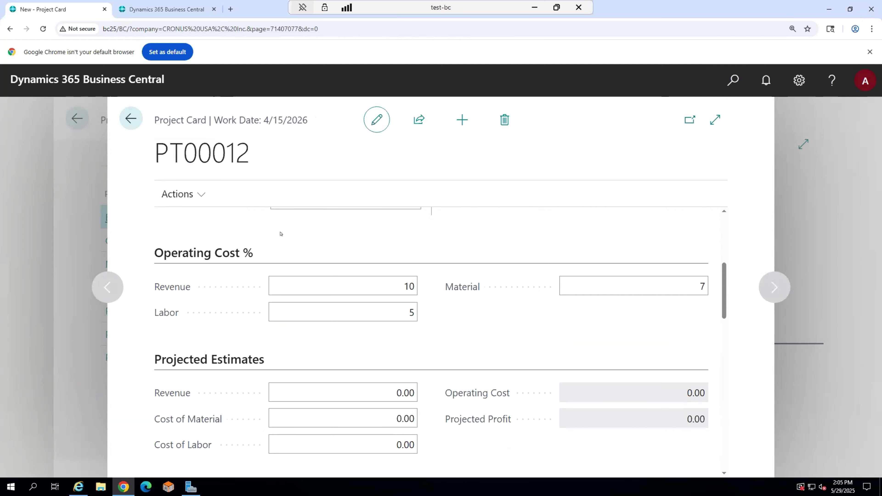
pyautogui.scroll(-1, 281, 234)
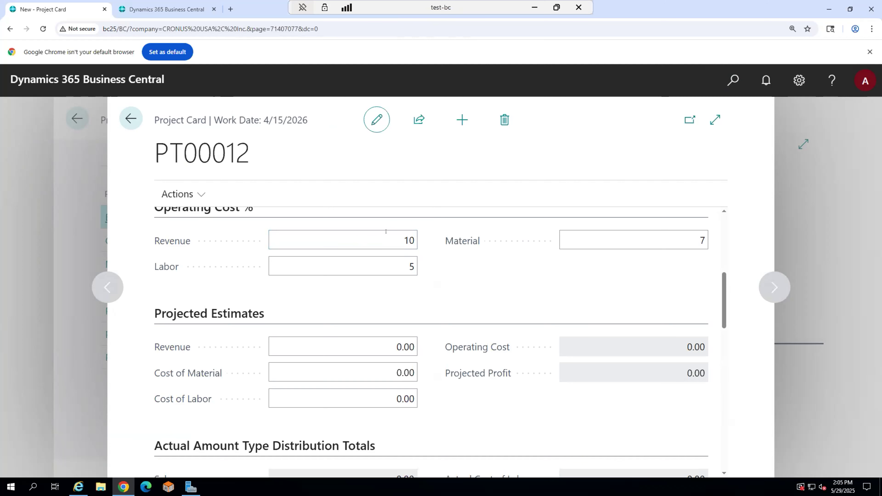
pyautogui.scroll(-3, 428, 291)
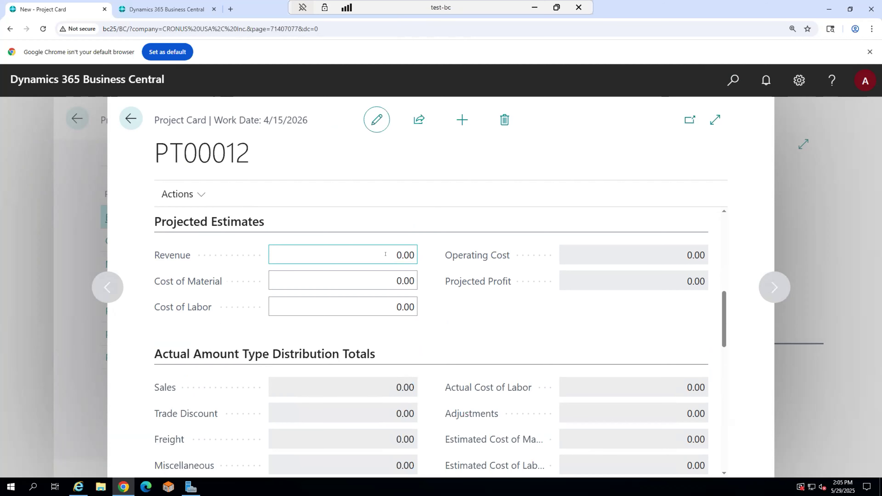
# Step: Review the project card's Actual Amount Type Distribution Totals, Operating Cost and Transaction User Defined Defaults sections
pyautogui.scroll(-3, 444, 322)
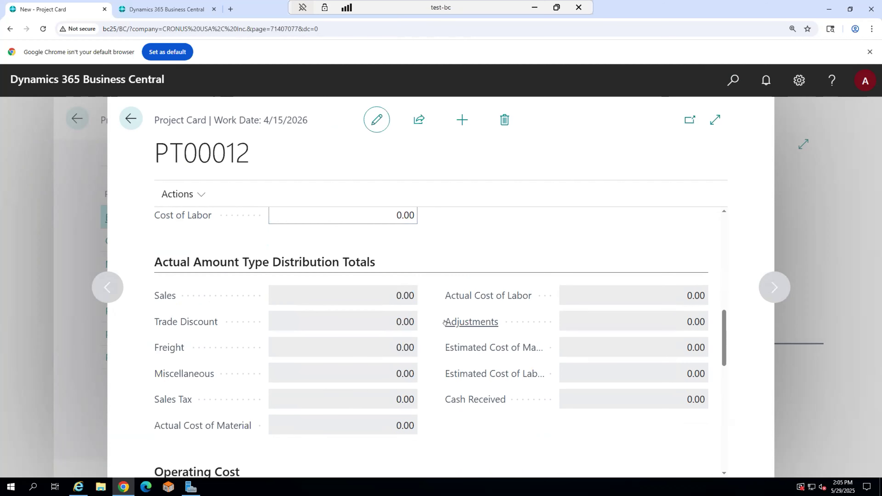
pyautogui.moveTo(445, 322)
pyautogui.scroll(-3, 444, 322)
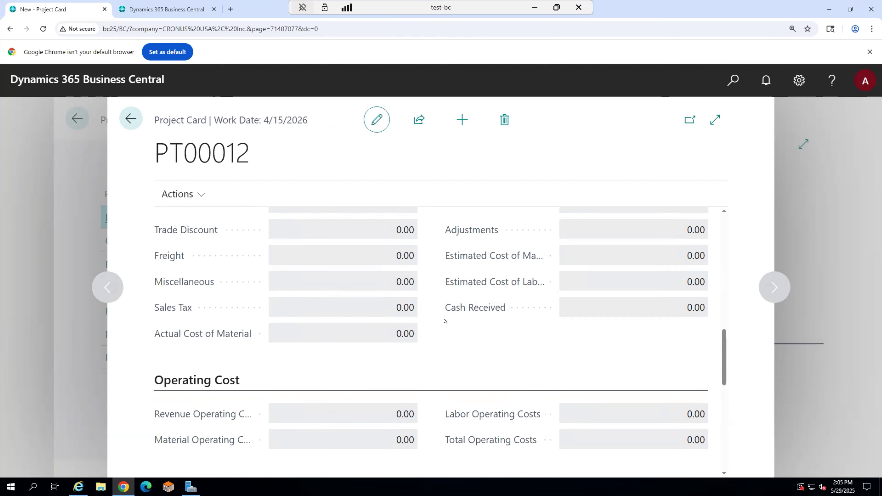
pyautogui.scroll(1, 445, 320)
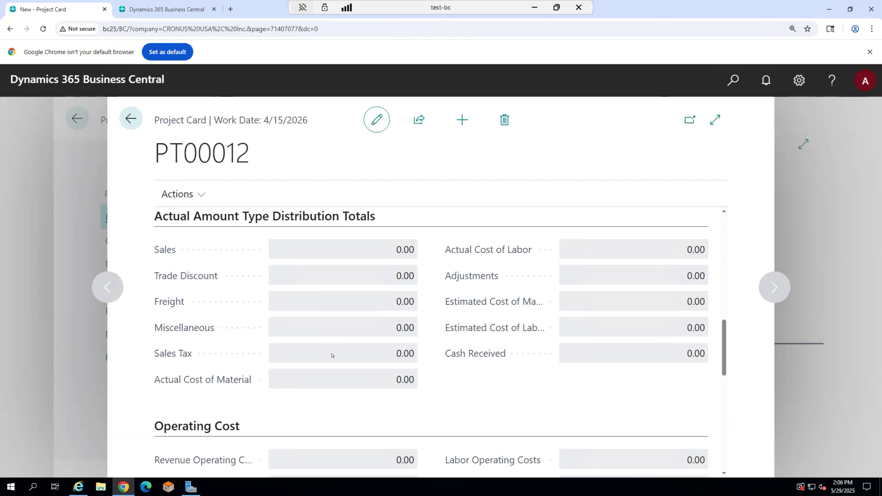
pyautogui.scroll(-4, 328, 354)
pyautogui.scroll(-6, 332, 349)
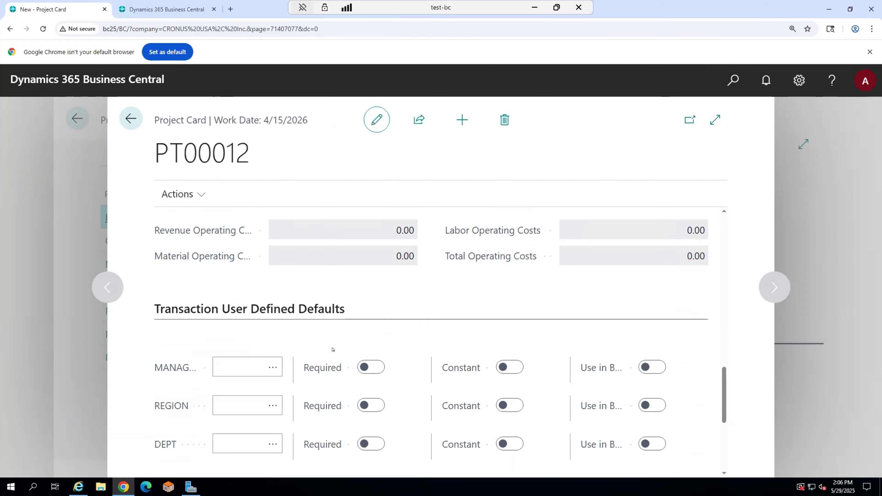
pyautogui.scroll(3, 332, 350)
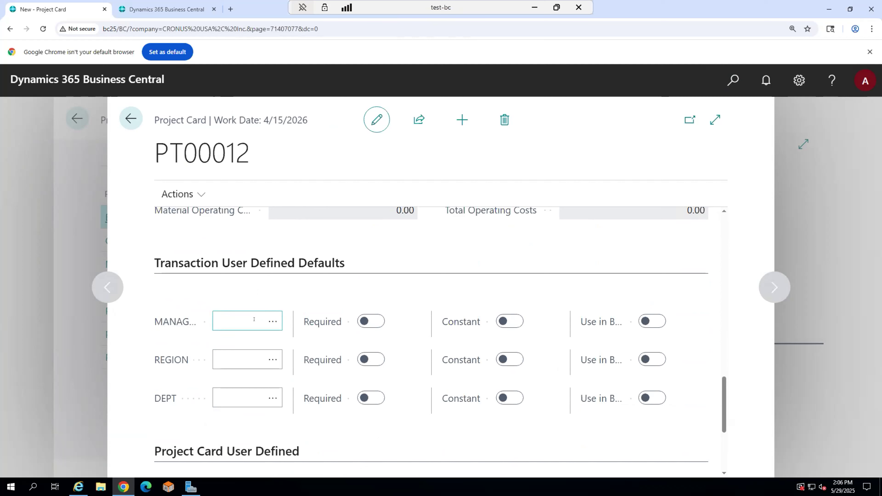
# Step: Examine the manager assignments under Assign Project User Defined1, and return to the project card
pyautogui.click(198, 192)
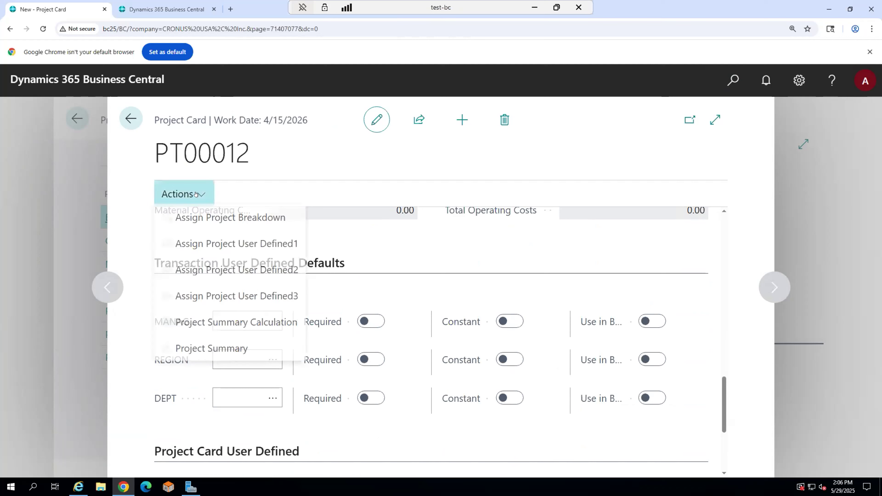
pyautogui.click(268, 247)
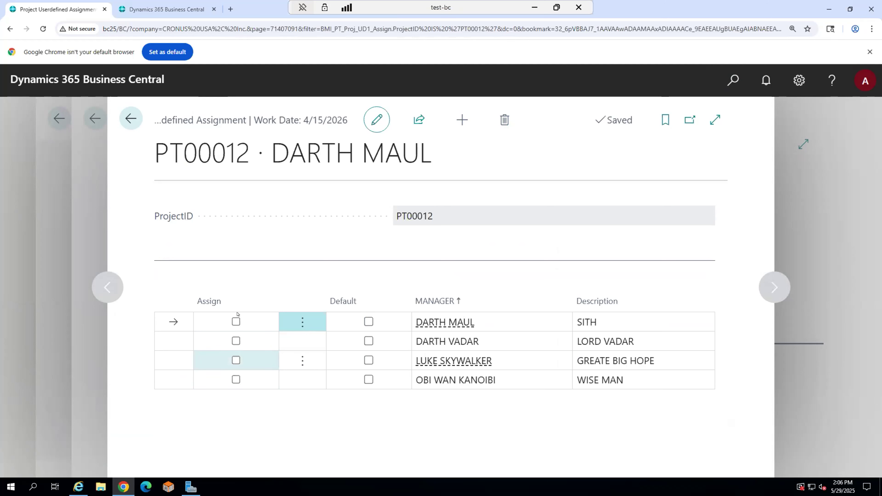
pyautogui.click(124, 126)
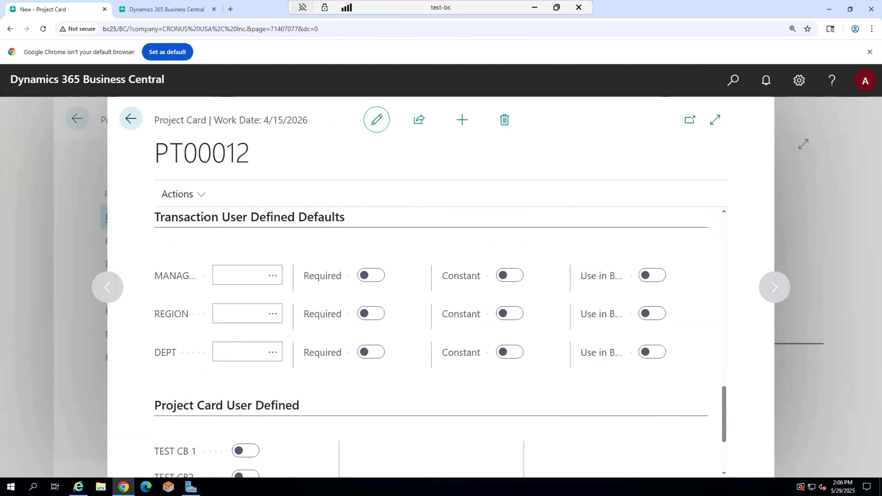
# Step: Review the project card's user-defined switches and text fields, and examine its Assign Project Breakdown page for the SALES amount type
pyautogui.scroll(-4, 203, 218)
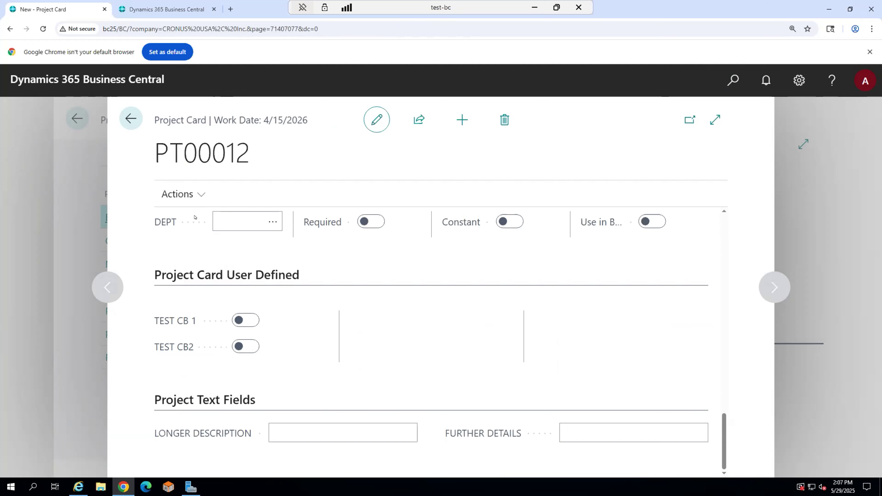
pyautogui.click(189, 196)
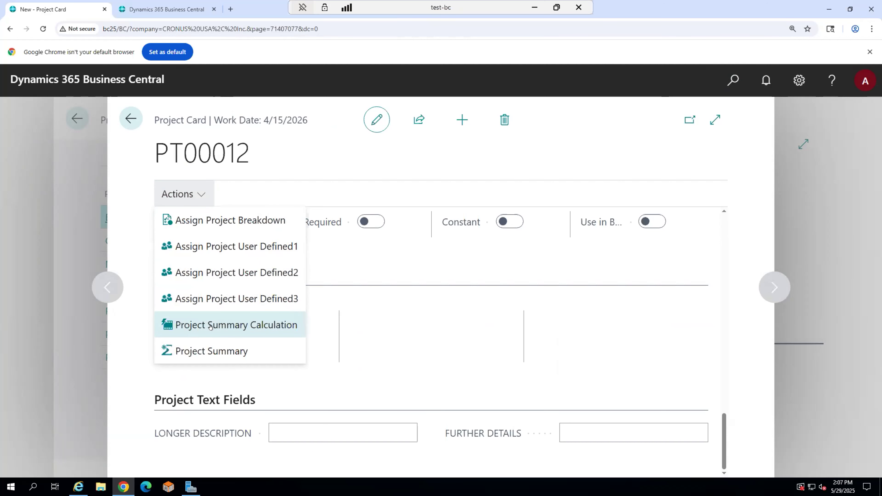
pyautogui.click(245, 219)
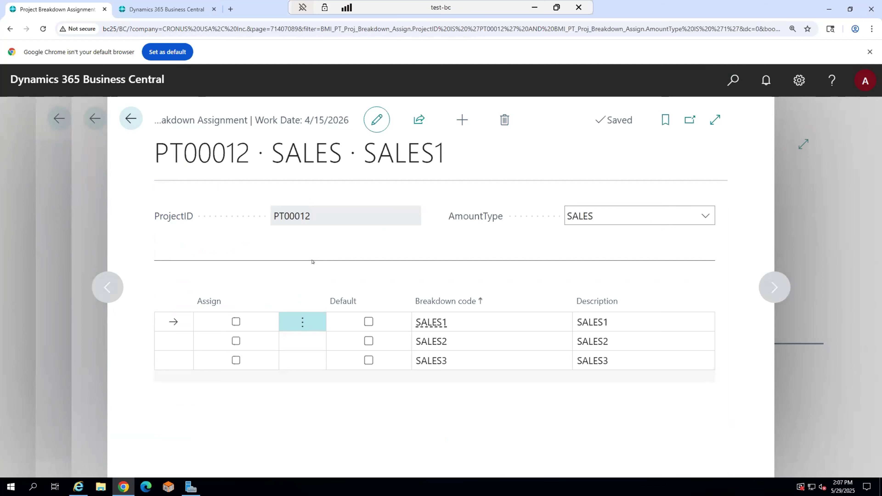
# Step: Close the breakdown assignment, project card and Project Tracking Project List, and start a new sales order
pyautogui.click(129, 120)
pyautogui.click(130, 120)
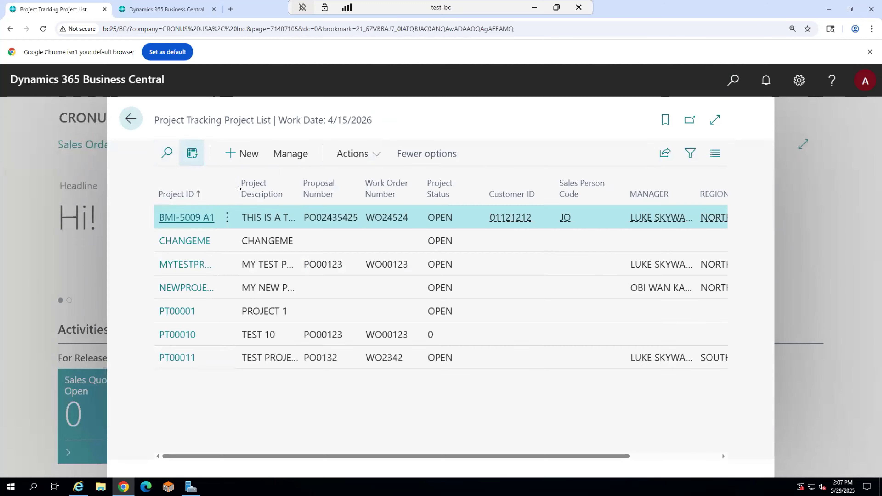
pyautogui.click(129, 116)
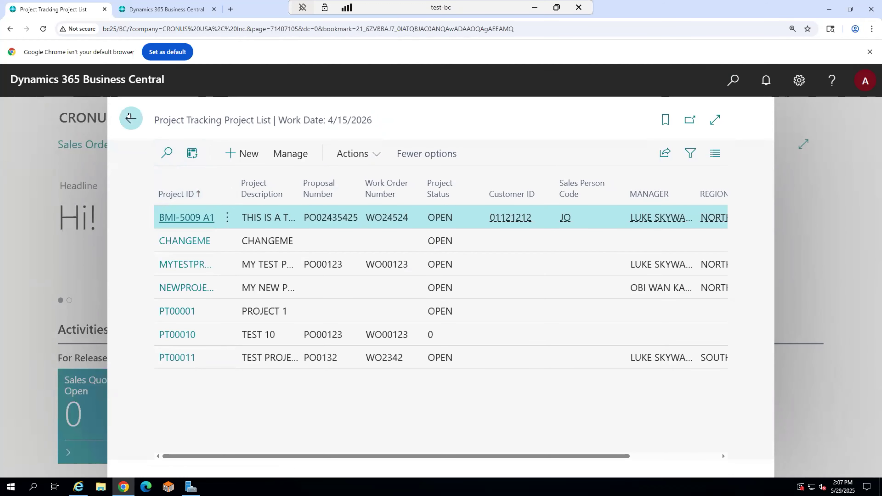
pyautogui.click(129, 115)
pyautogui.click(222, 119)
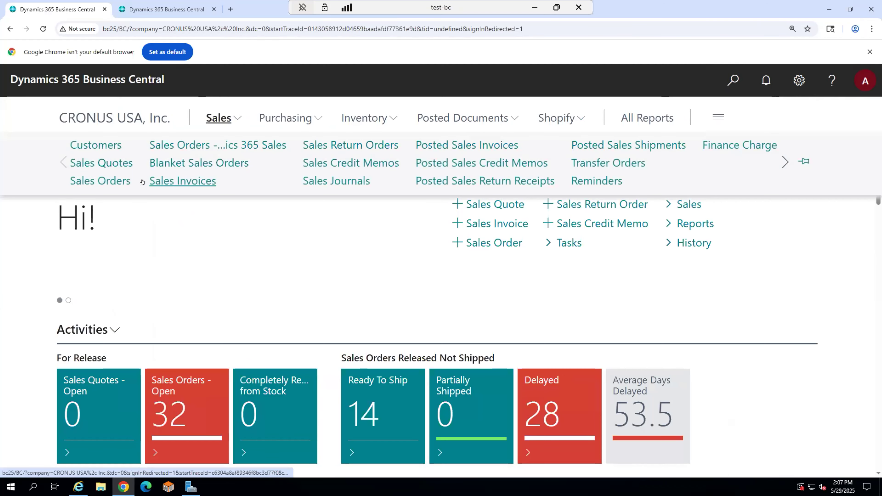
pyautogui.click(247, 144)
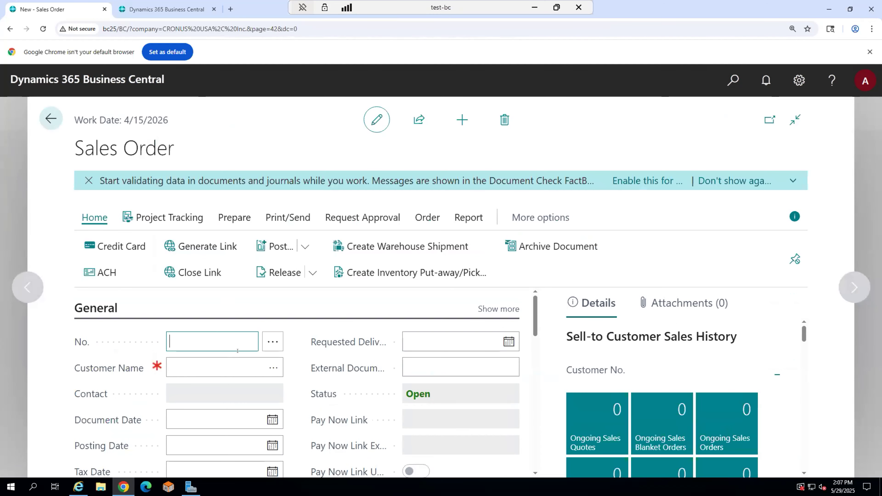
# Step: Set the customer of the new sales order to Elkhorn Airport from the full customer list
pyautogui.click(270, 366)
pyautogui.click(269, 366)
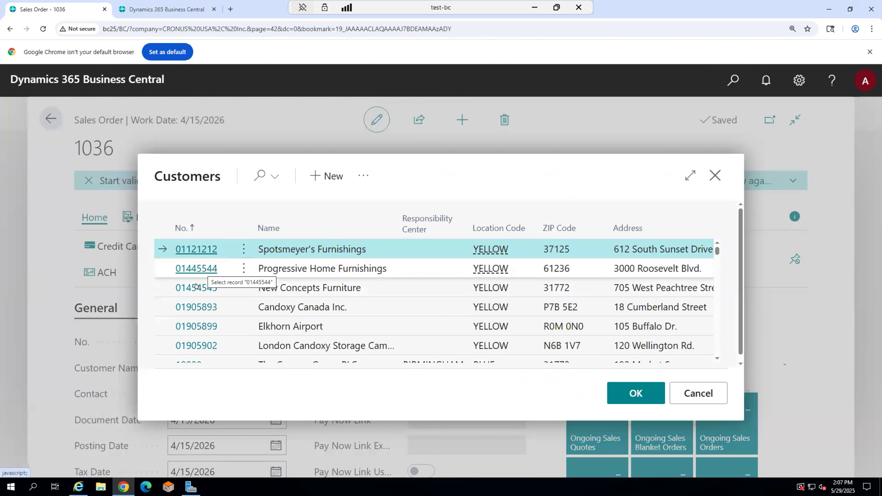
pyautogui.click(193, 326)
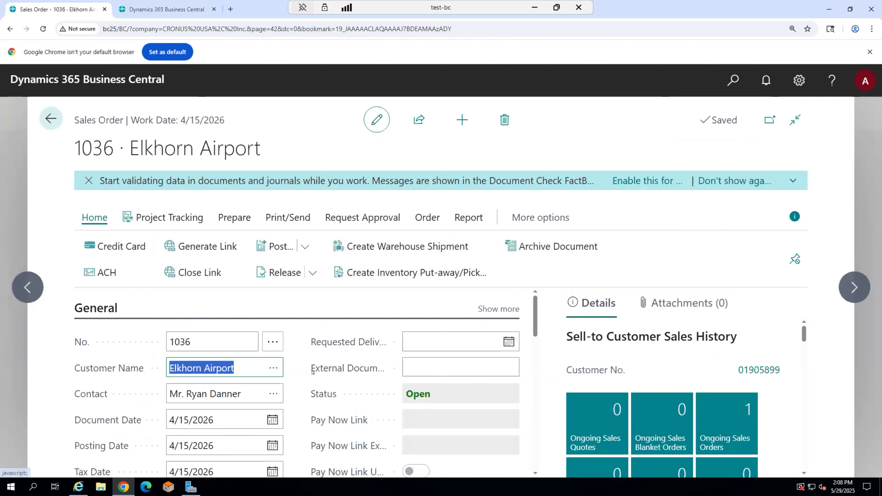
# Step: Show the sales order in its own separate window and maximize that window
pyautogui.scroll(-1, 343, 359)
pyautogui.scroll(-3, 343, 359)
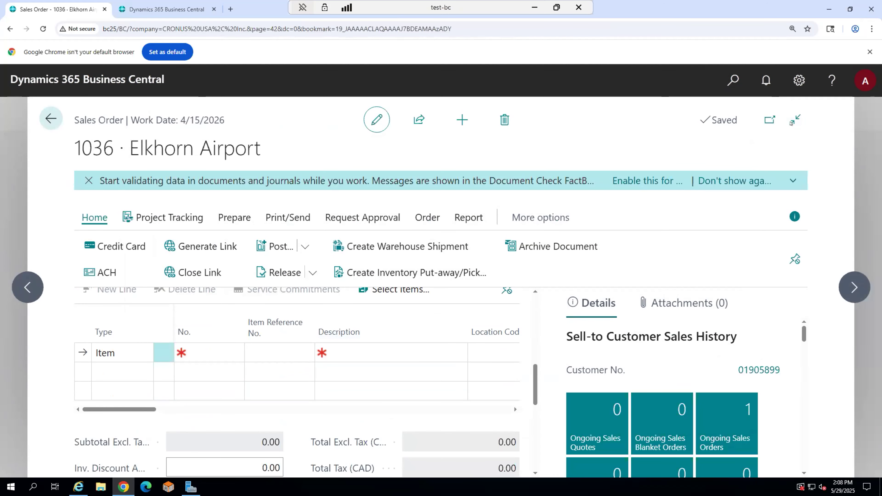
pyautogui.click(770, 121)
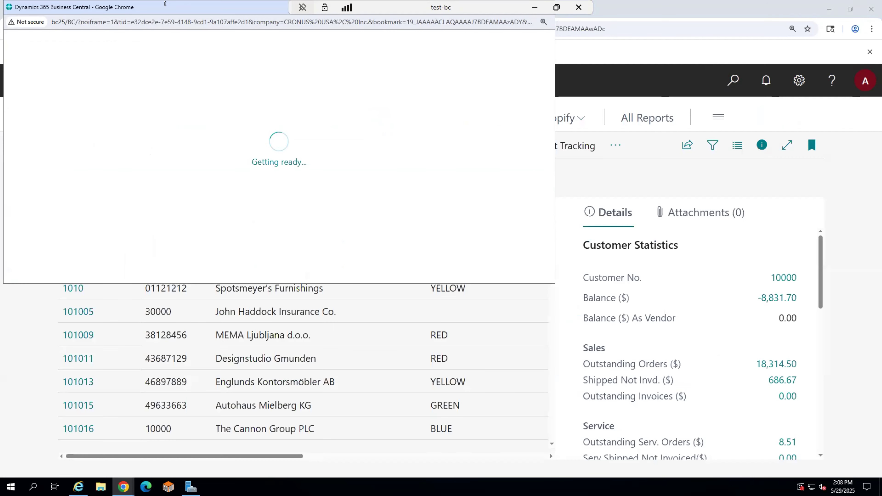
pyautogui.moveTo(165, 4); pyautogui.dragTo(253, 78)
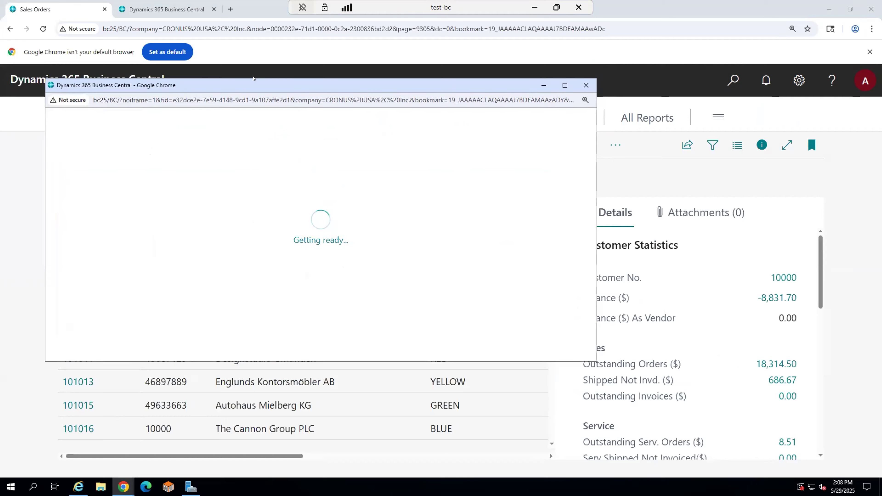
pyautogui.click(566, 86)
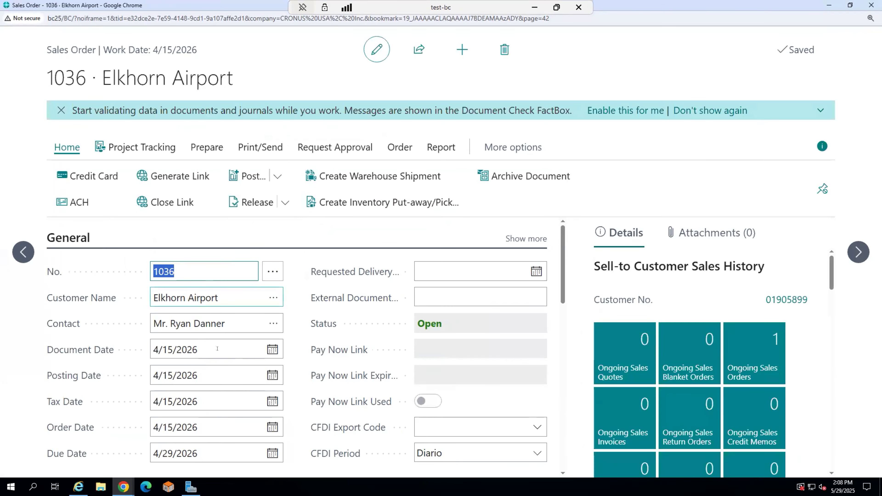
# Step: Add item 1000 (Bicycle daves 1) to the first sales order line with a quantity of 2
pyautogui.scroll(-5, 217, 348)
pyautogui.click(171, 416)
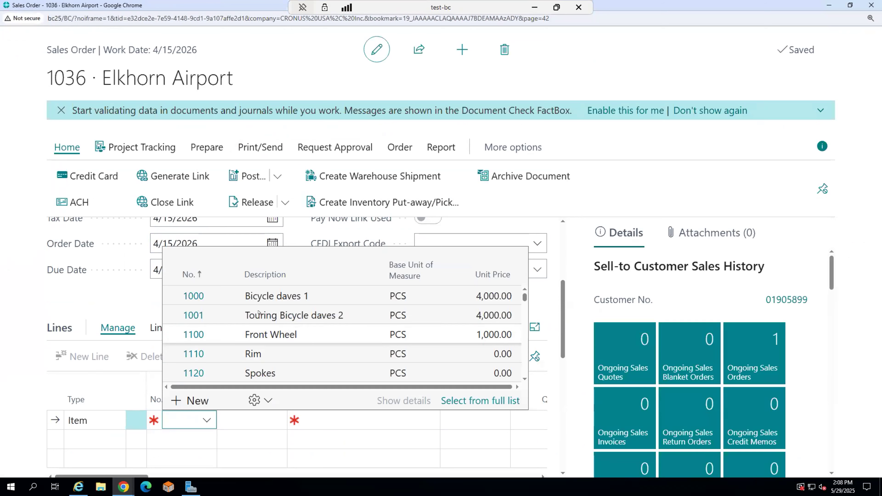
pyautogui.click(193, 296)
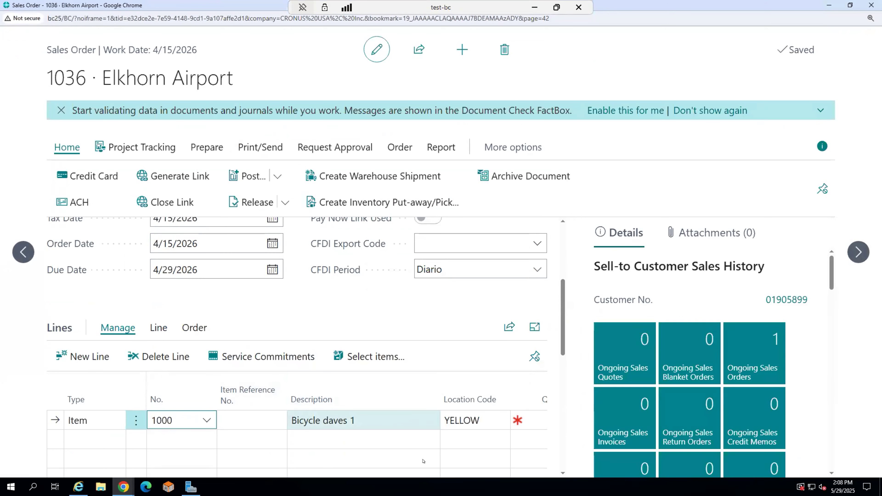
pyautogui.scroll(-5, 335, 423)
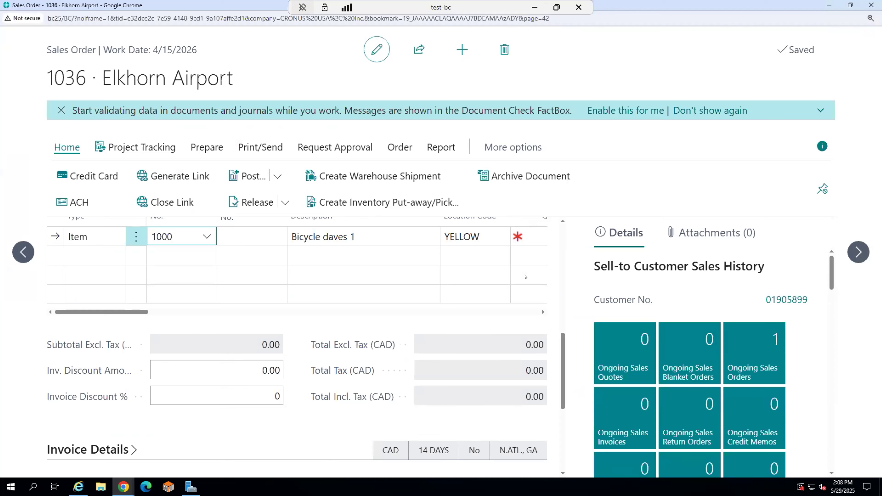
pyautogui.scroll(3, 135, 295)
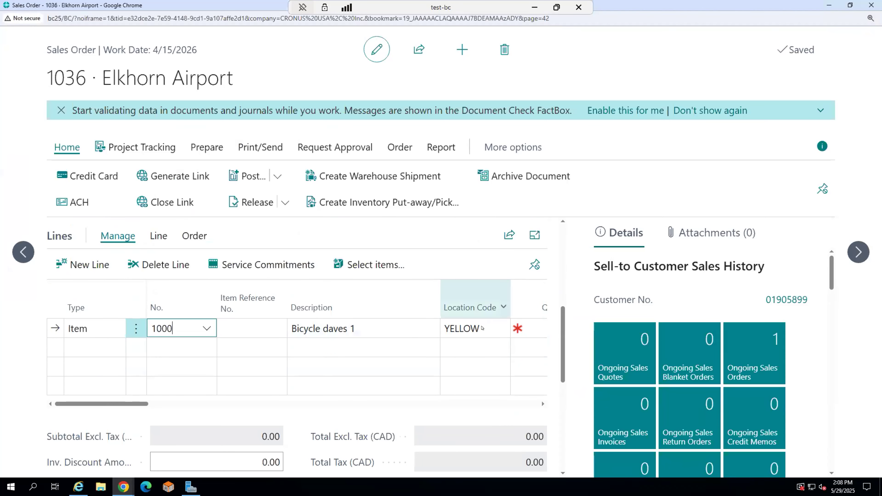
pyautogui.click(512, 327)
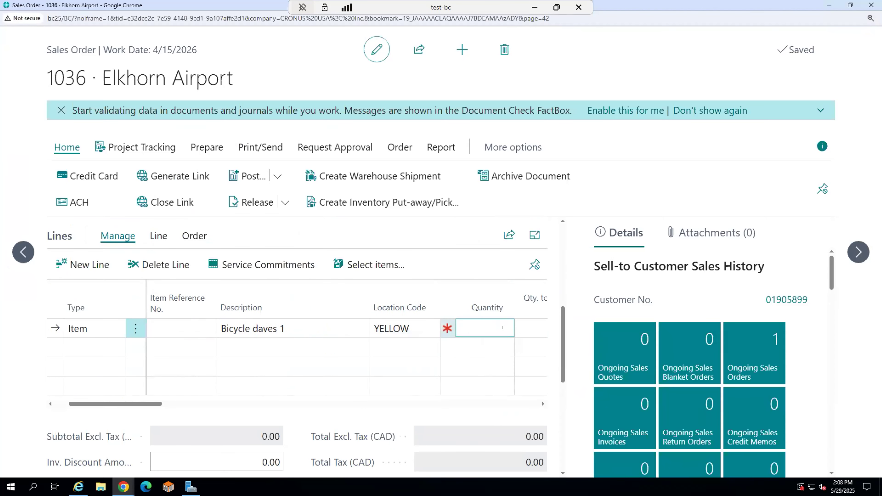
pyautogui.write('2')
pyautogui.press('Tab')
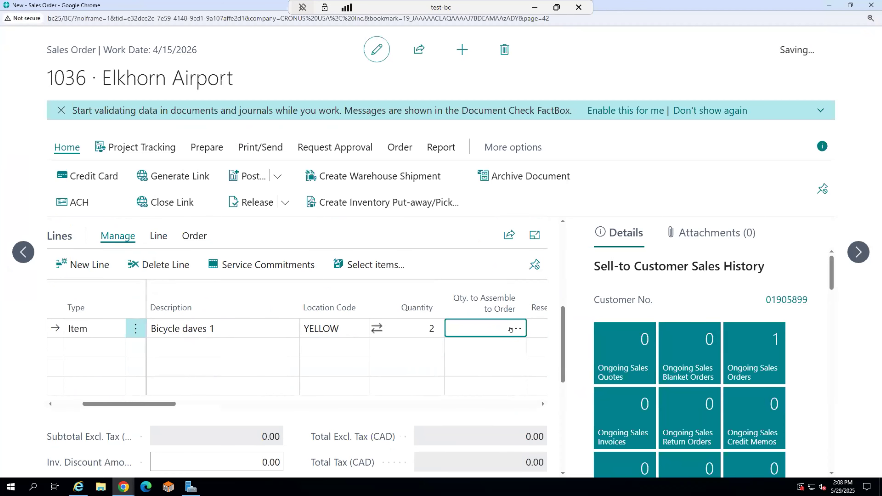
# Step: Set the line's Tax Group Code to NONTAXABLE and open the sales order's Project Tracking entry
pyautogui.press('Tab')
pyautogui.press('Tab')
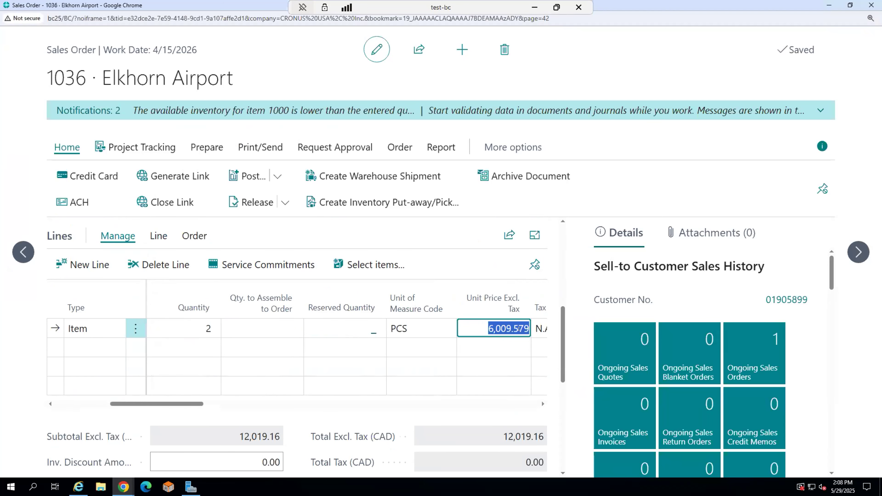
pyautogui.press('Tab')
pyautogui.press('Tab')
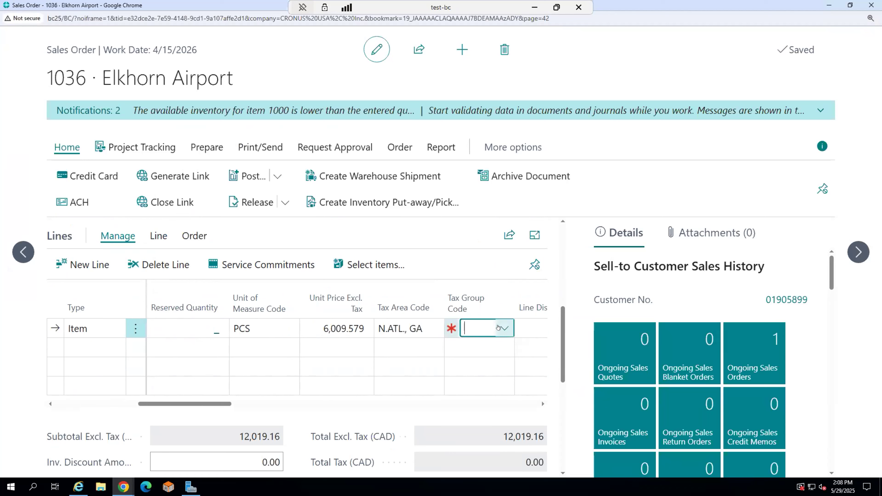
pyautogui.click(500, 328)
pyautogui.click(516, 267)
pyautogui.press('Tab')
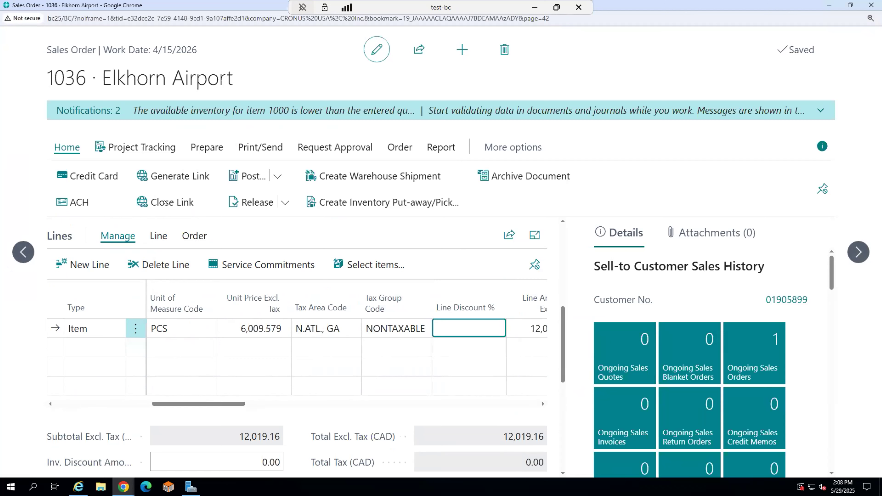
pyautogui.click(152, 146)
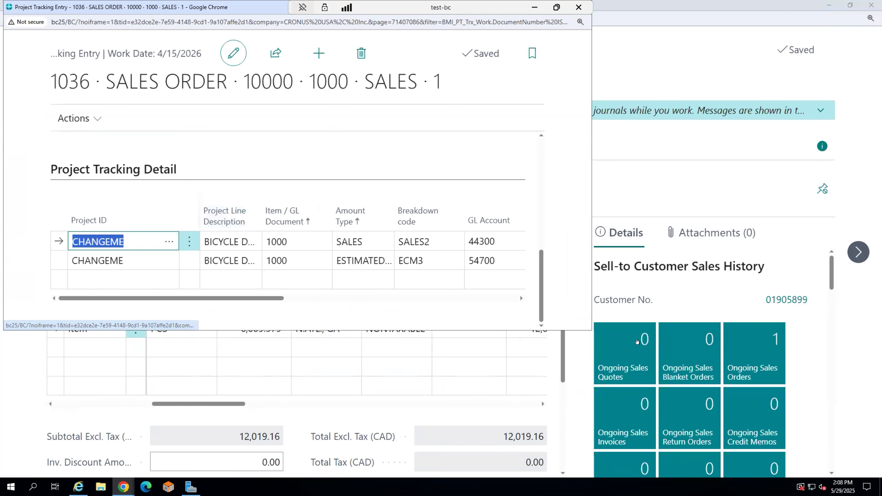
# Step: Maximize the Project Tracking Entry window and set the default Project ID to PT00011, applying it to all distribution lines
pyautogui.moveTo(248, 4); pyautogui.dragTo(303, 51)
pyautogui.click(615, 55)
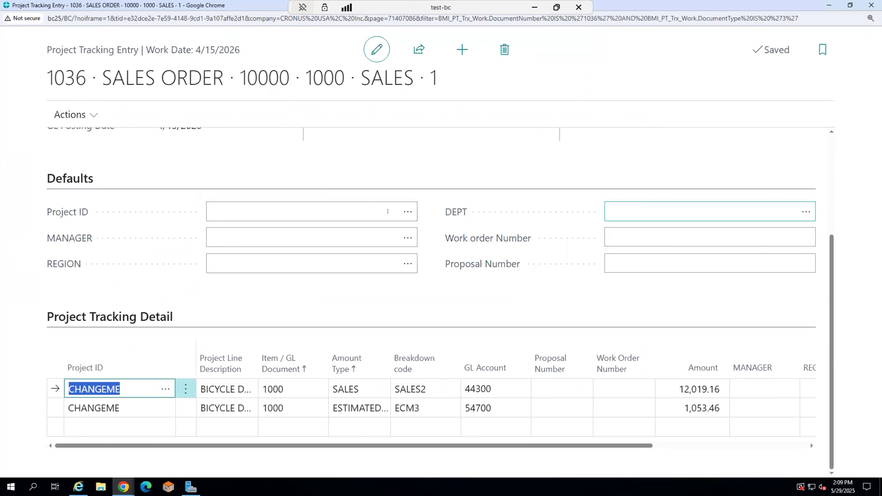
pyautogui.click(407, 211)
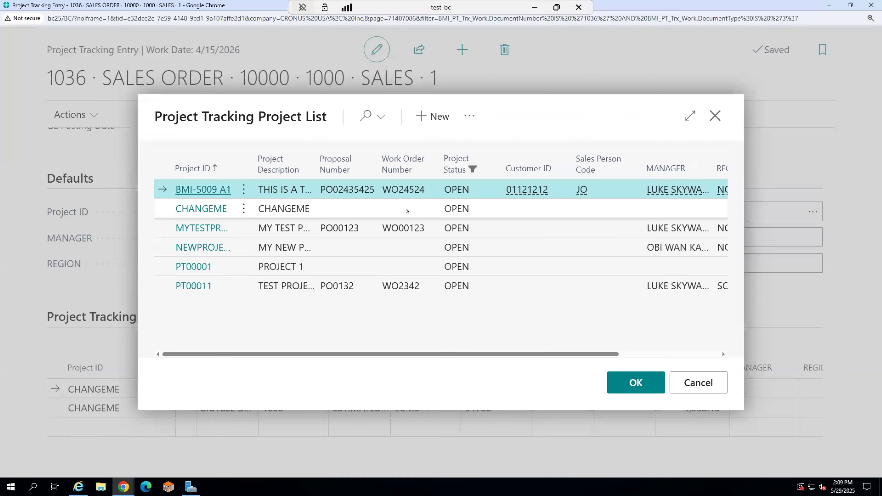
pyautogui.click(194, 285)
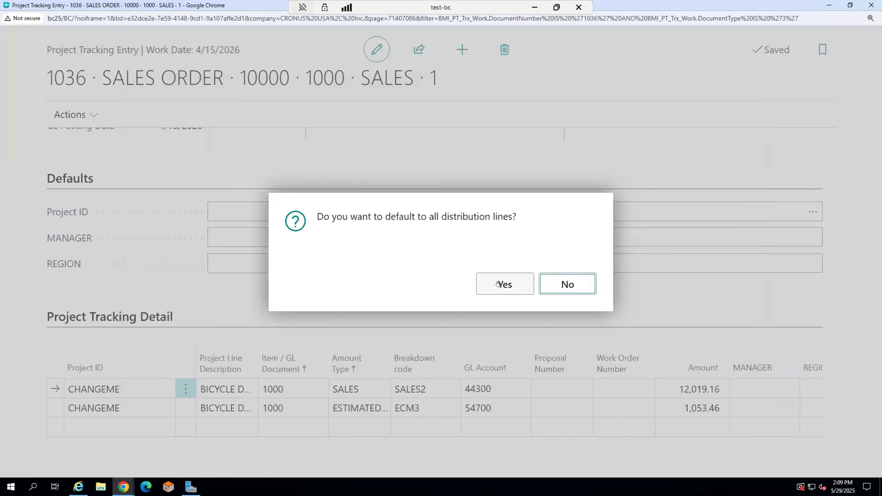
pyautogui.click(497, 284)
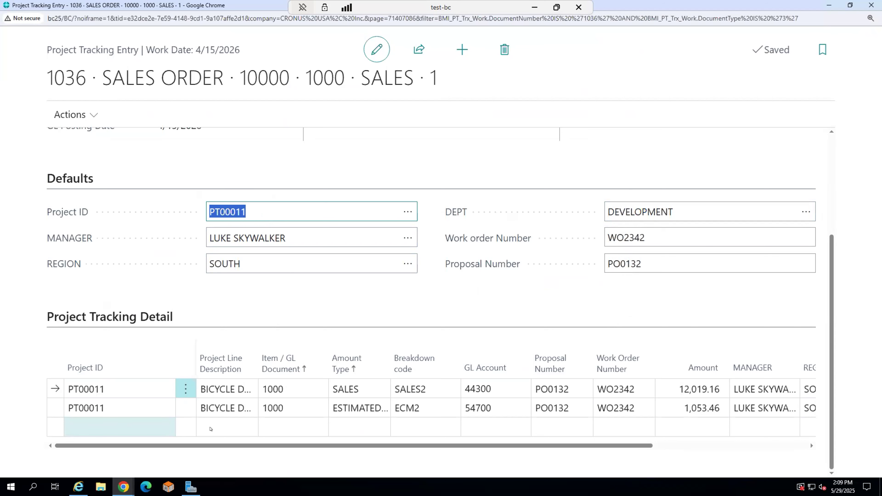
# Step: Review the tracking entry's header amounts and its available actions, and close the Project Tracking Entry window
pyautogui.scroll(2, 451, 327)
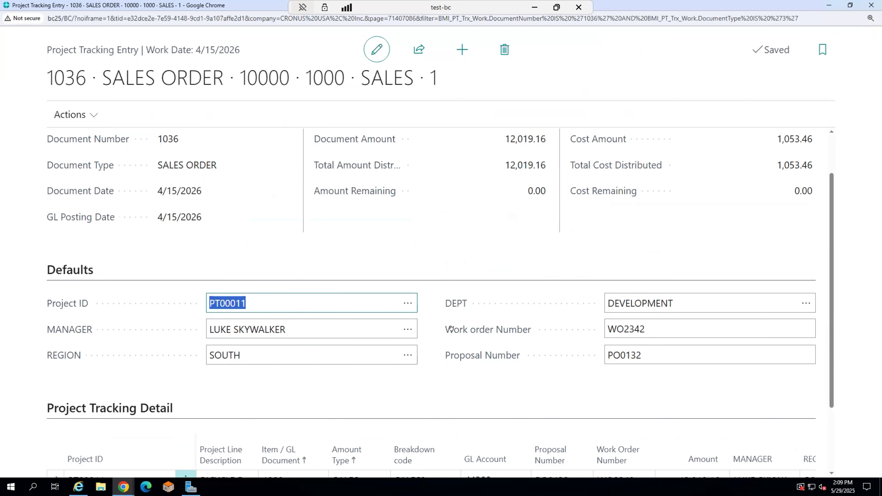
pyautogui.scroll(1, 451, 328)
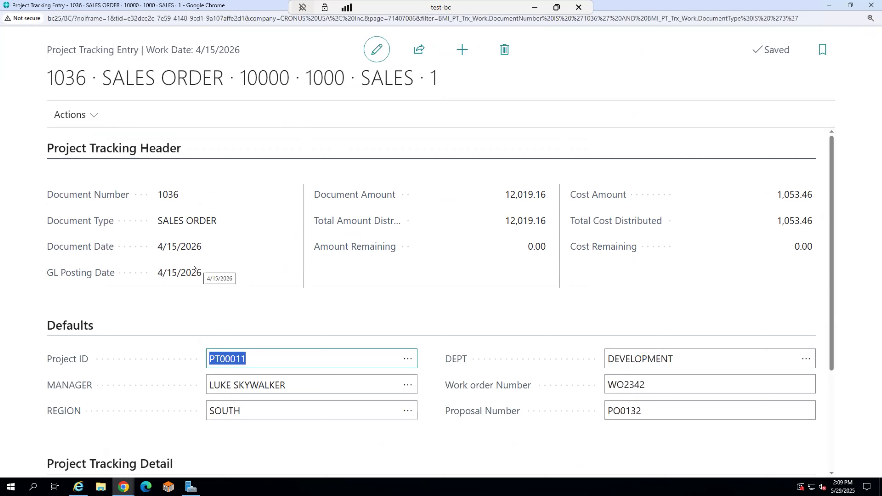
pyautogui.click(86, 115)
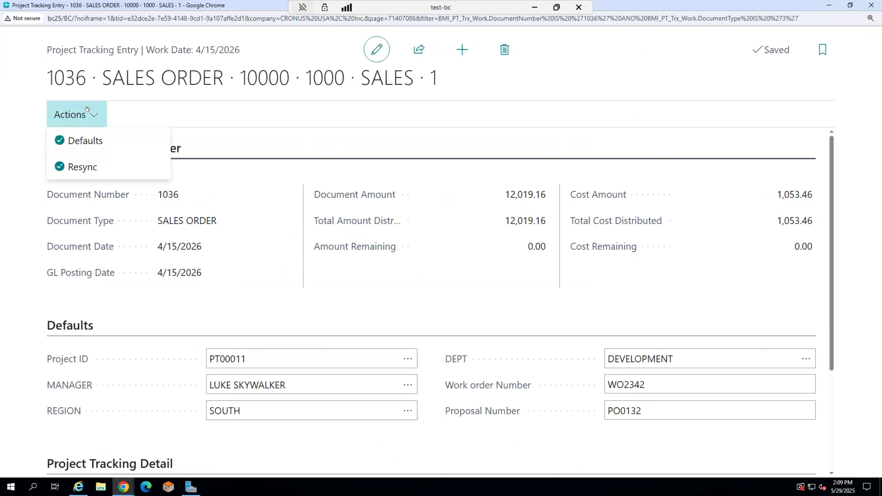
pyautogui.click(101, 203)
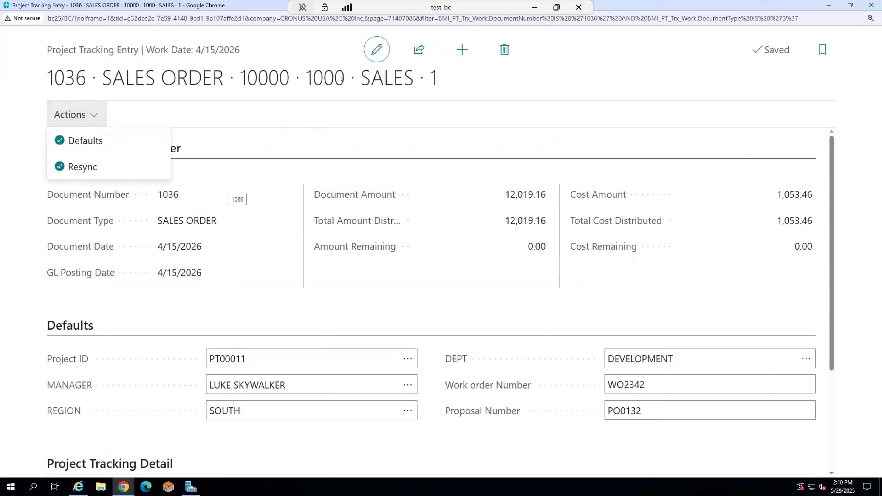
pyautogui.click(377, 50)
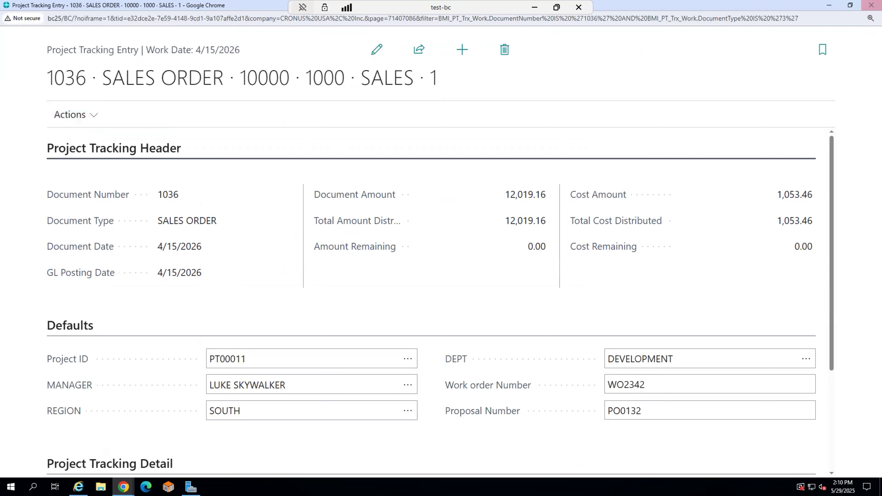
pyautogui.click(871, 3)
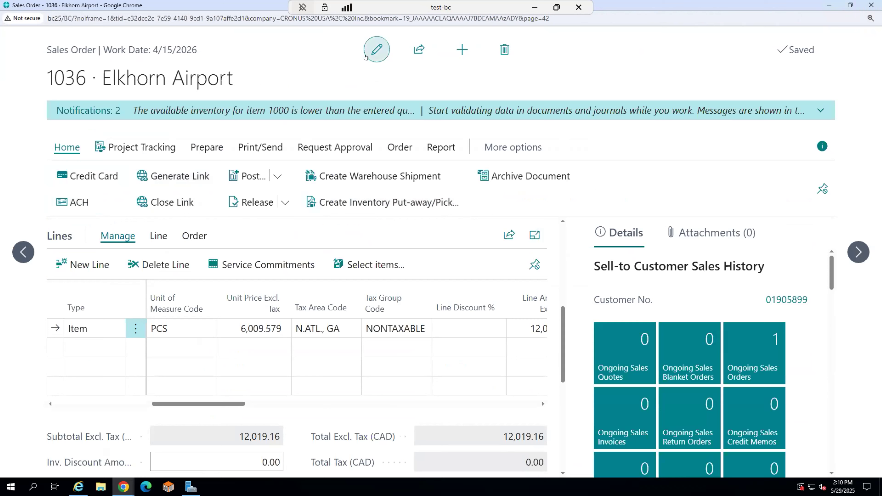
# Step: Try to post the sales order with the Ship and Invoice option
pyautogui.moveTo(209, 404); pyautogui.dragTo(127, 395)
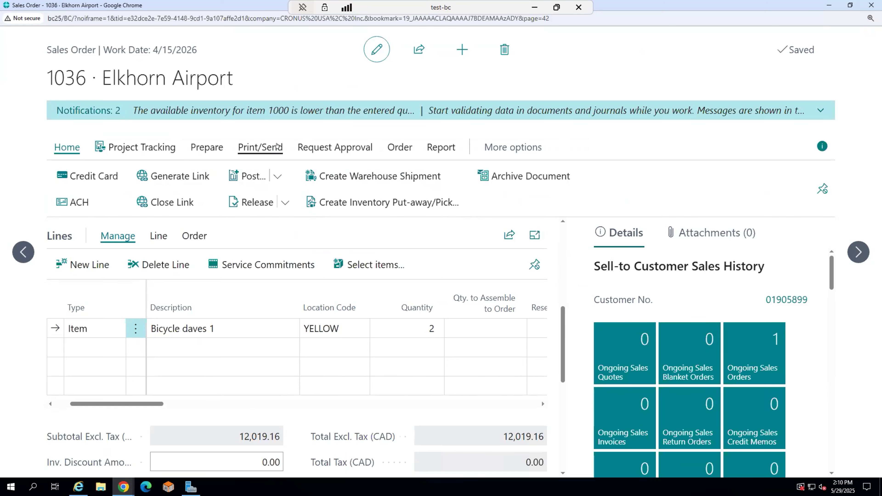
pyautogui.click(253, 178)
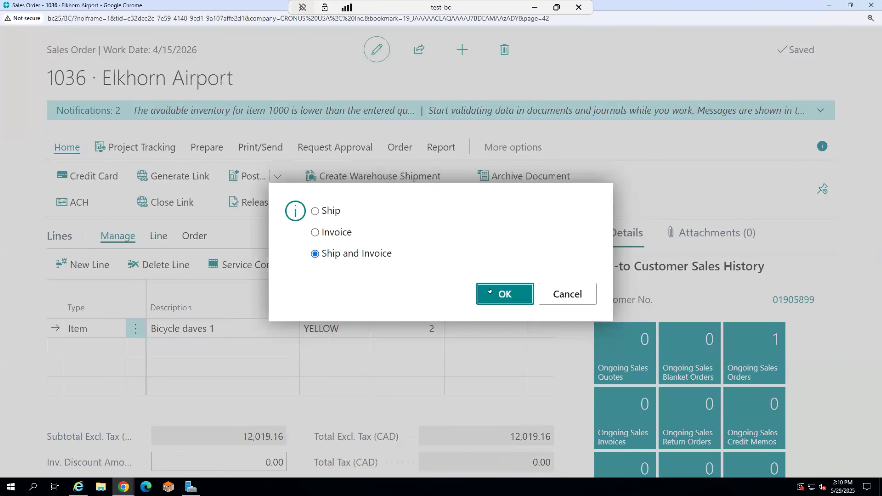
pyautogui.click(489, 290)
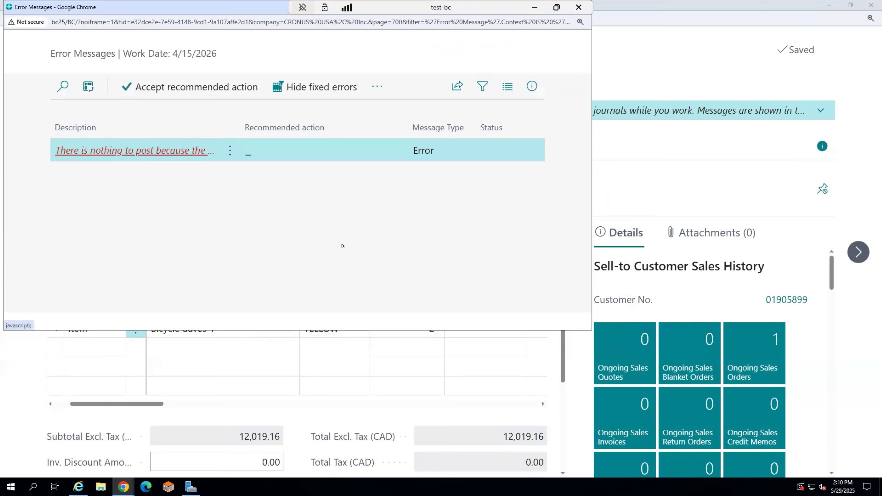
# Step: Read the full description of the posting error and close the Error Messages window
pyautogui.click(230, 150)
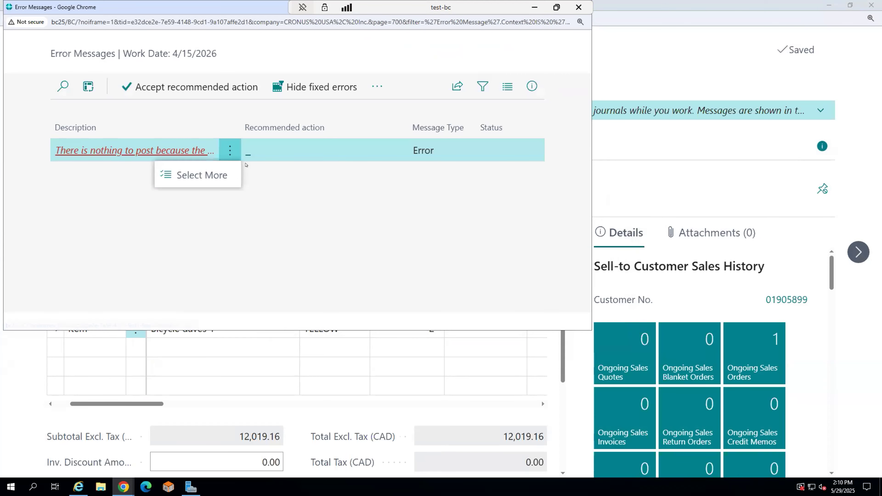
pyautogui.click(145, 150)
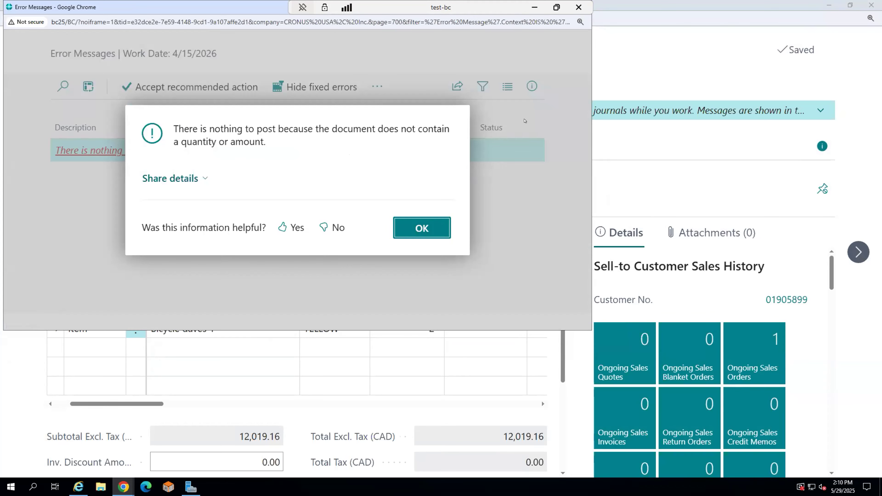
pyautogui.click(421, 228)
pyautogui.moveTo(179, 8); pyautogui.dragTo(222, 66)
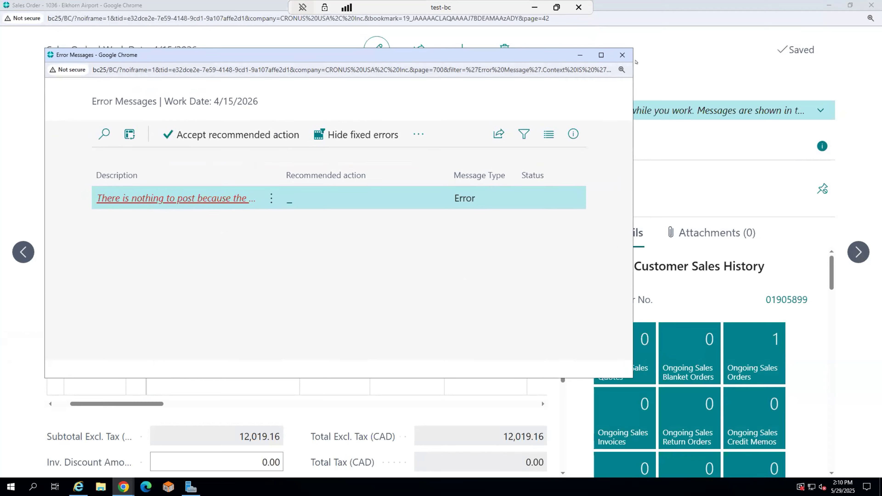
pyautogui.click(623, 54)
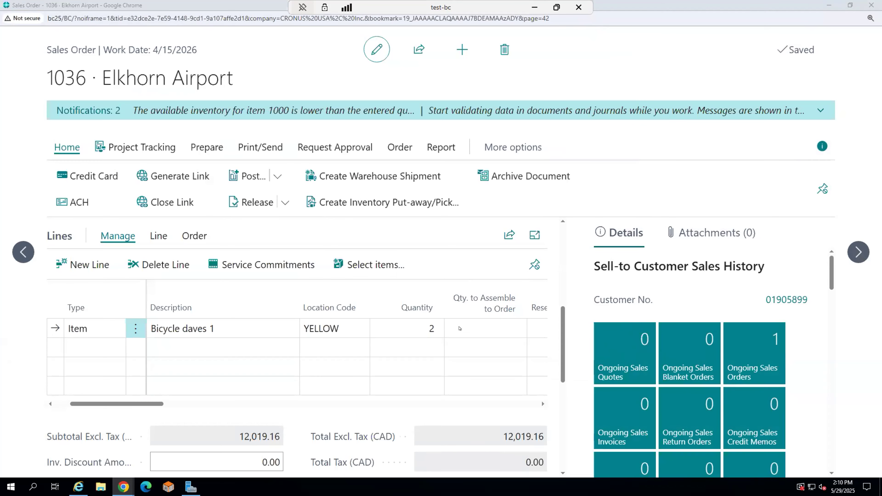
# Step: Set Qty. to Ship to 2 on the Bicycle daves 1 line and acknowledge the warehouse shipment notice
pyautogui.click(210, 403)
pyautogui.moveTo(216, 402); pyautogui.dragTo(361, 403)
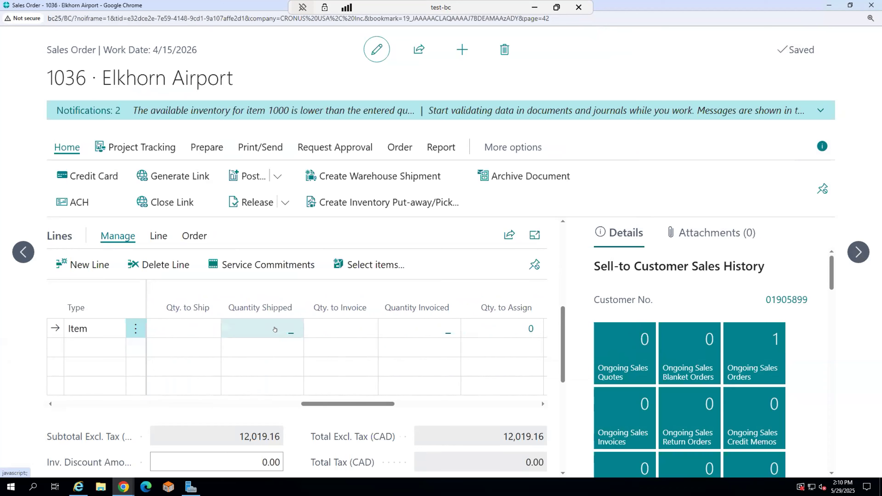
pyautogui.click(188, 321)
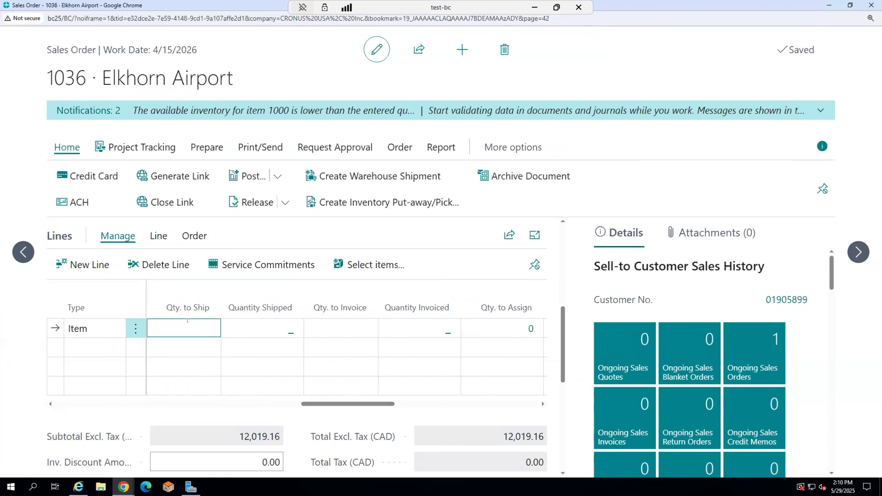
pyautogui.moveTo(333, 401)
pyautogui.mouseDown()
pyautogui.moveTo(95, 396)
pyautogui.moveTo(252, 392)
pyautogui.moveTo(319, 404)
pyautogui.mouseUp()
pyautogui.click(320, 328)
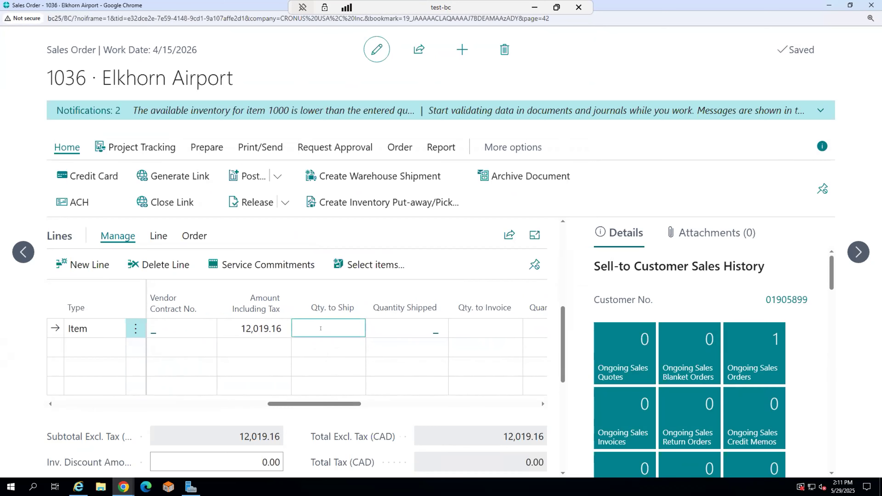
pyautogui.write('2')
pyautogui.press('Tab')
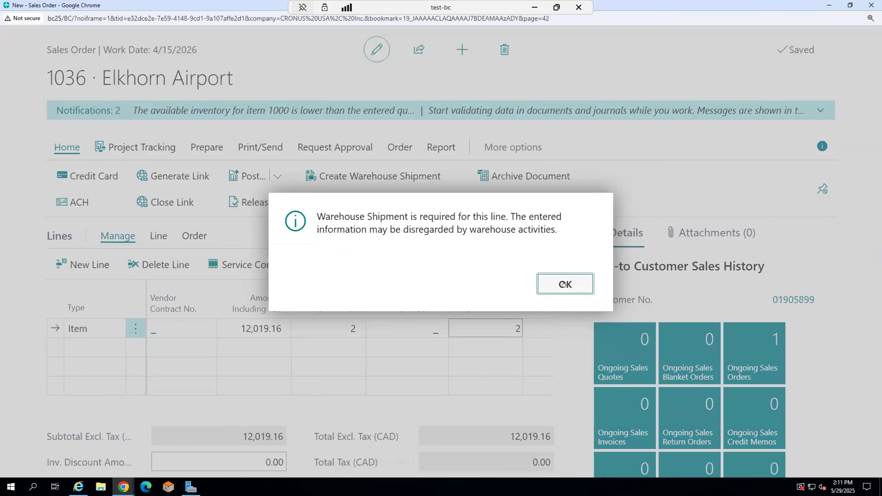
pyautogui.click(564, 284)
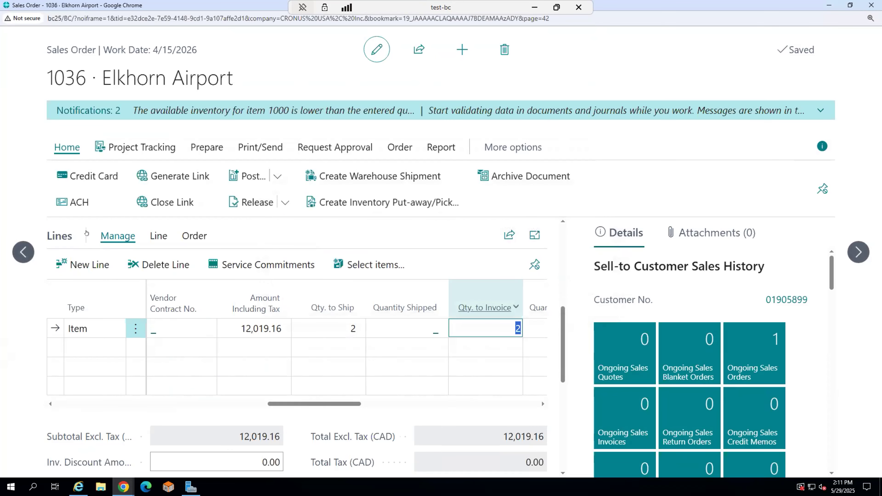
# Step: Post the sales order as Ship and Invoice and open the posted invoice
pyautogui.click(254, 176)
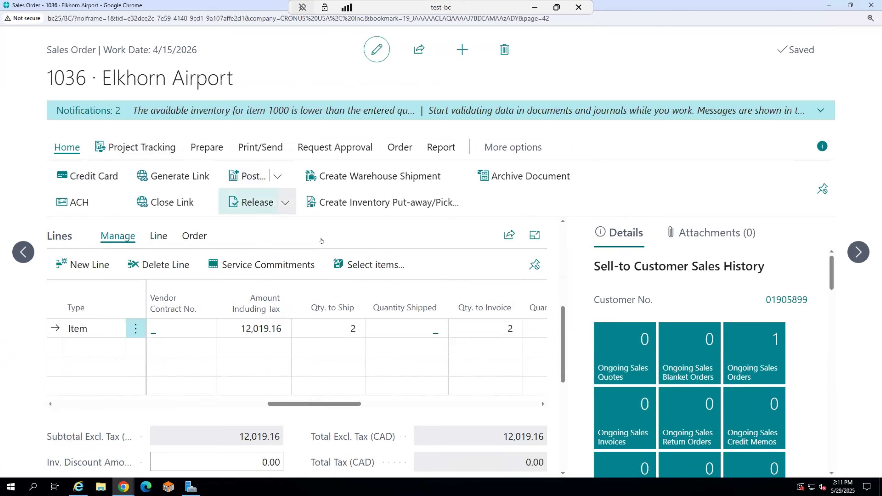
pyautogui.click(500, 294)
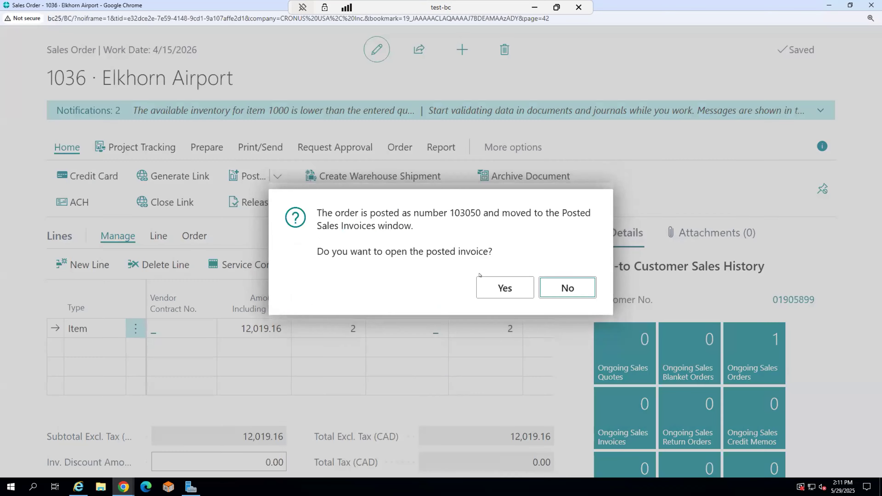
pyautogui.click(497, 284)
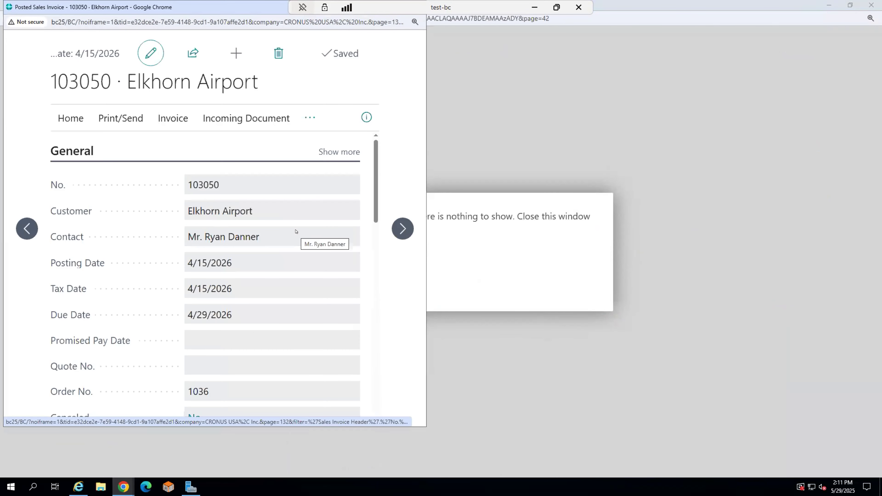
# Step: Review the posted sales invoice's line and totals, and maximize its window
pyautogui.scroll(-10, 209, 246)
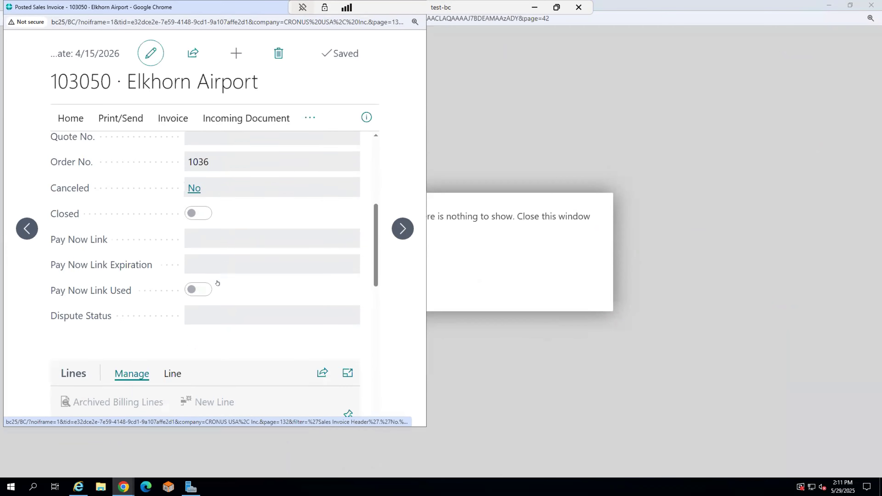
pyautogui.scroll(-3, 217, 277)
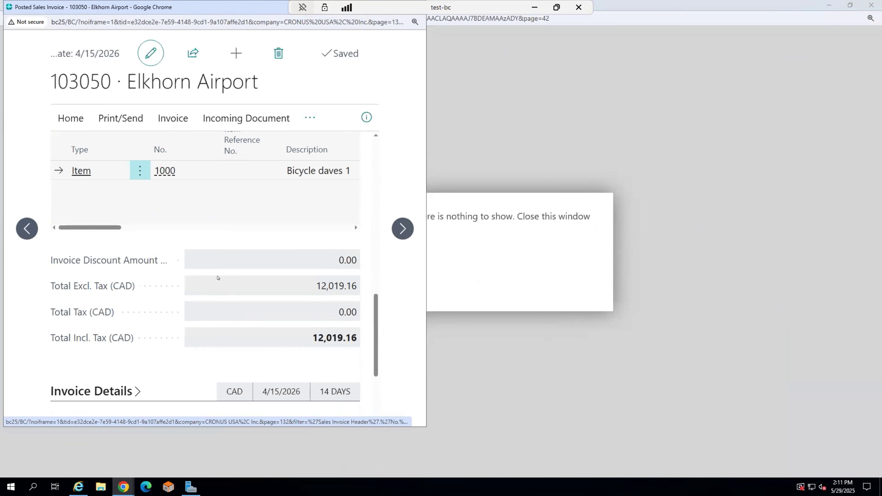
pyautogui.scroll(5, 215, 271)
pyautogui.moveTo(253, 4); pyautogui.dragTo(330, 79)
pyautogui.click(471, 82)
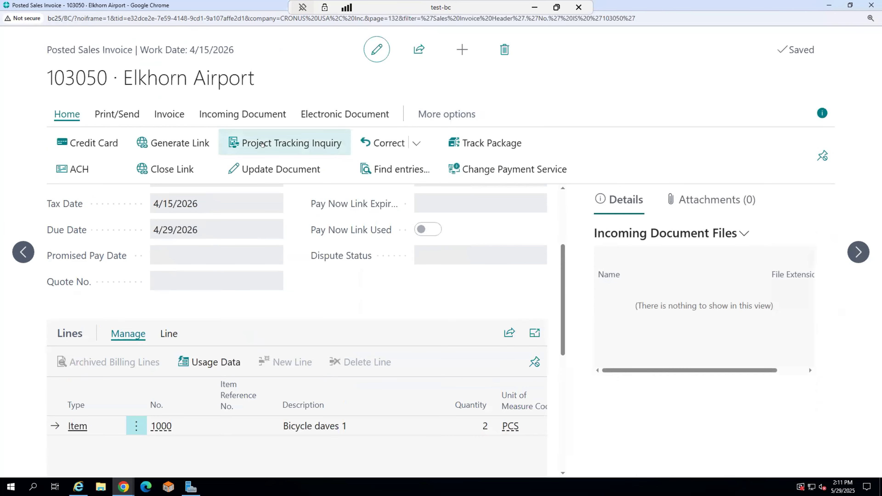
# Step: View the Project Tracking Inquiry for the posted invoice, and close both the inquiry and the invoice
pyautogui.click(261, 144)
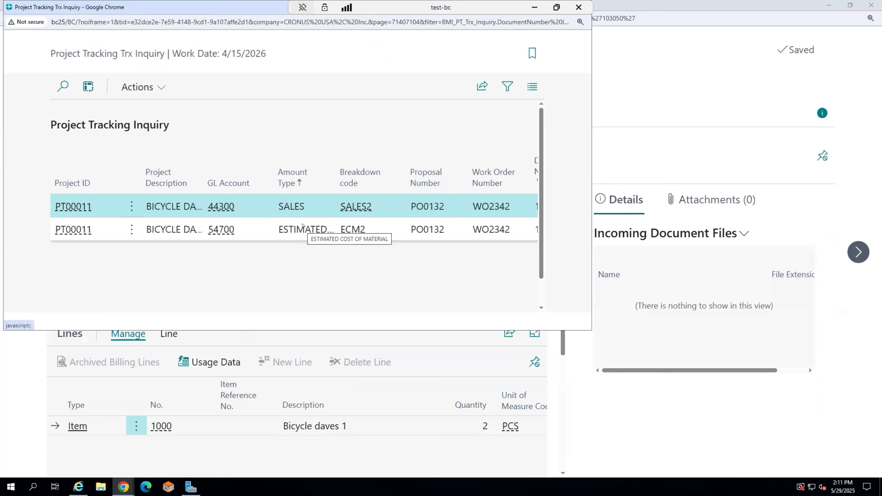
pyautogui.moveTo(98, 4); pyautogui.dragTo(115, 42)
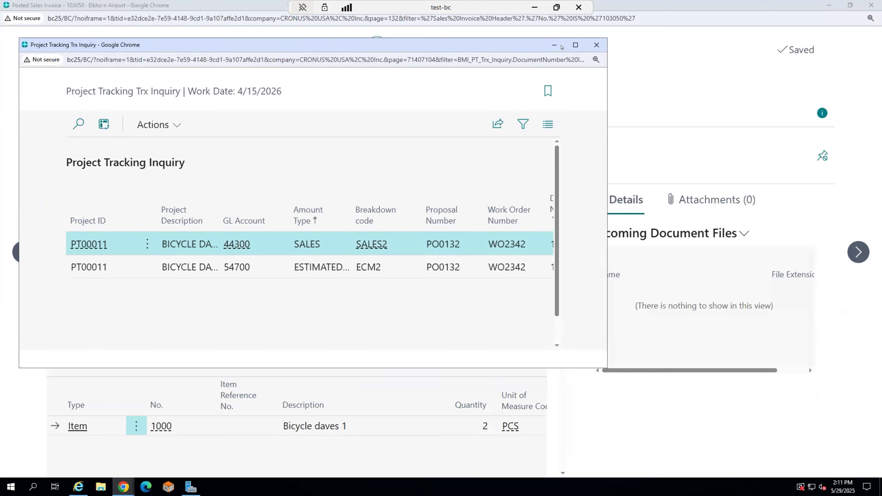
pyautogui.click(597, 45)
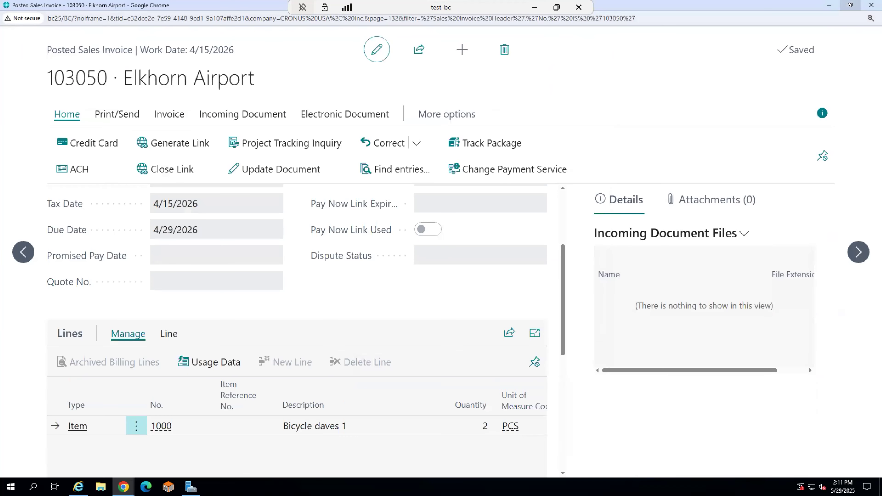
pyautogui.click(870, 4)
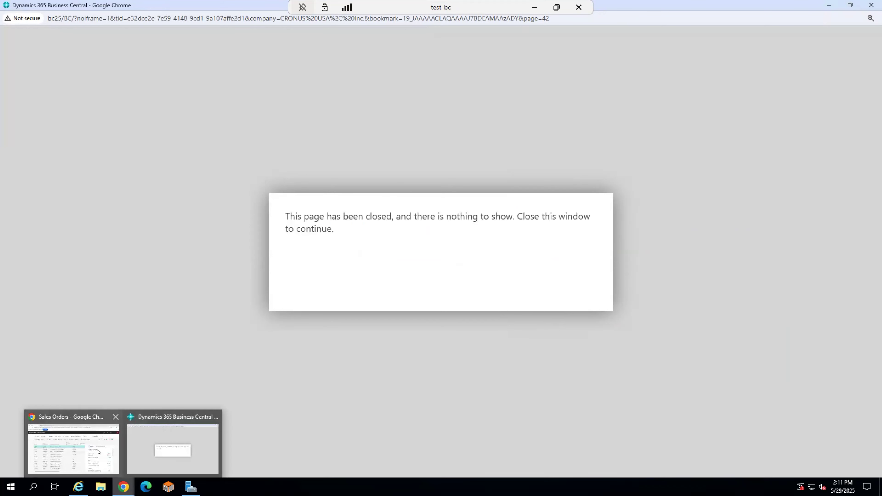
# Step: Return to the Sales Orders window, search for Project Tracking Adjustments, view its list of adjustments, and close it
pyautogui.click(111, 450)
pyautogui.click(289, 120)
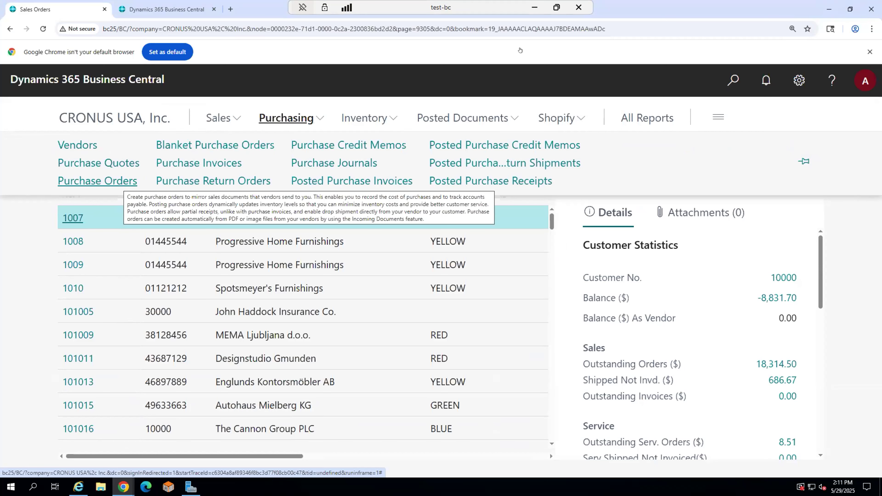
pyautogui.hotkey('alt', 'q')
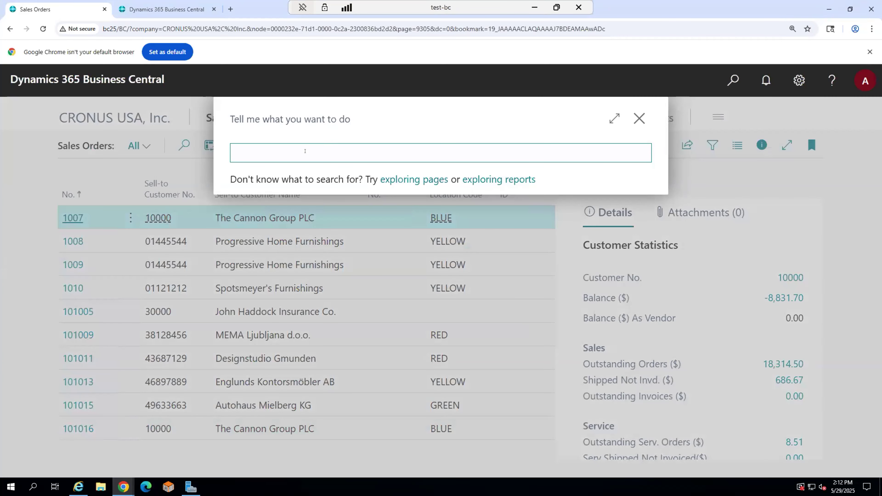
pyautogui.write('Project')
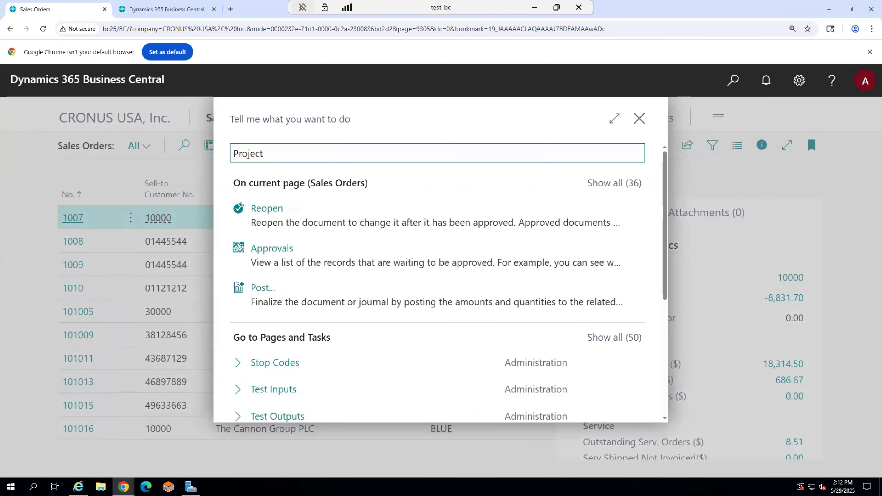
pyautogui.write(' Tracking a')
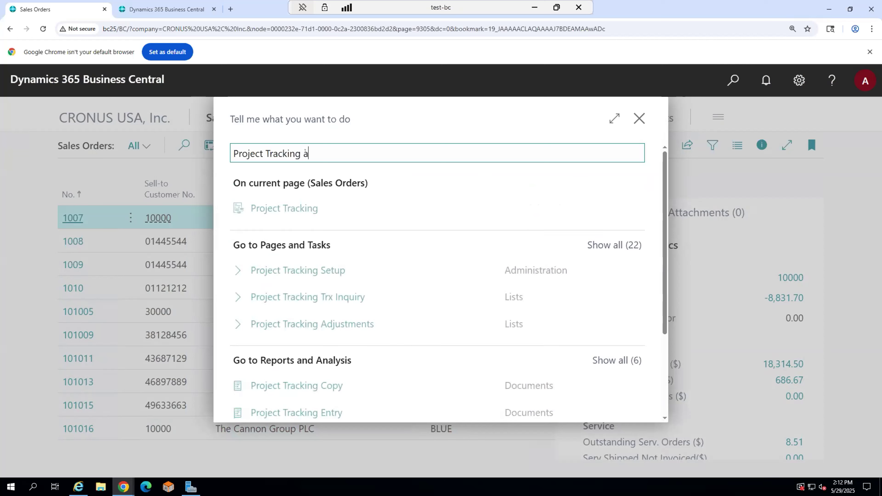
pyautogui.write('djust')
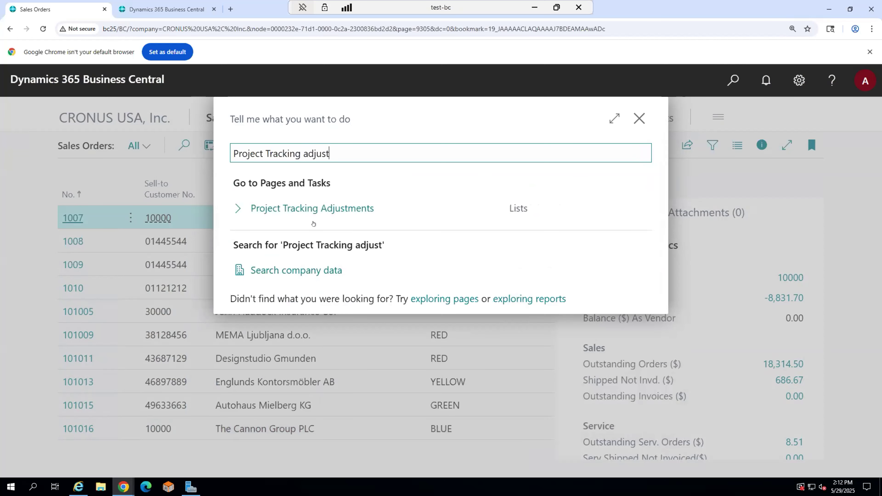
pyautogui.click(313, 209)
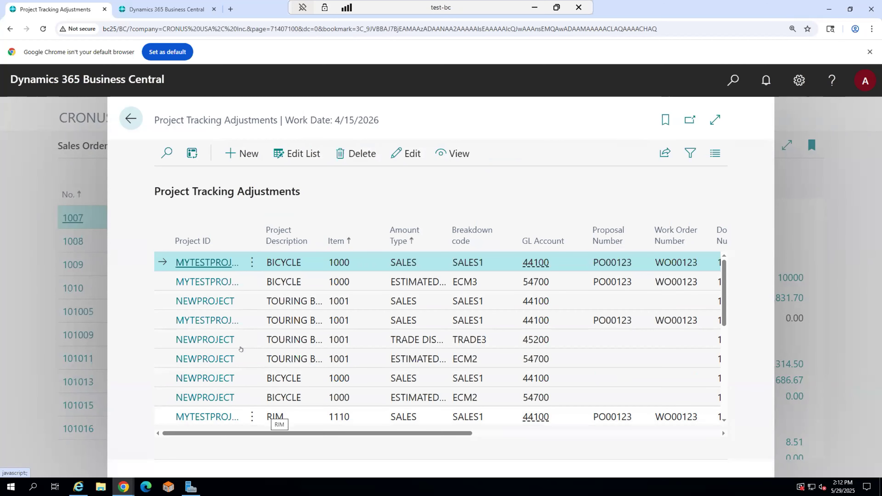
pyautogui.click(52, 173)
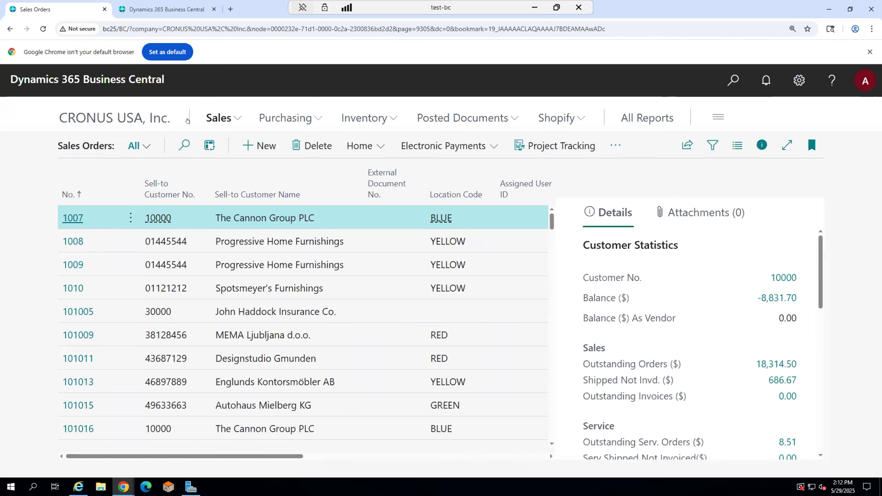
# Step: Open the posted sales invoice for Spotsmeyer's Furnishings and view its Project Tracking Inquiry
pyautogui.click(238, 116)
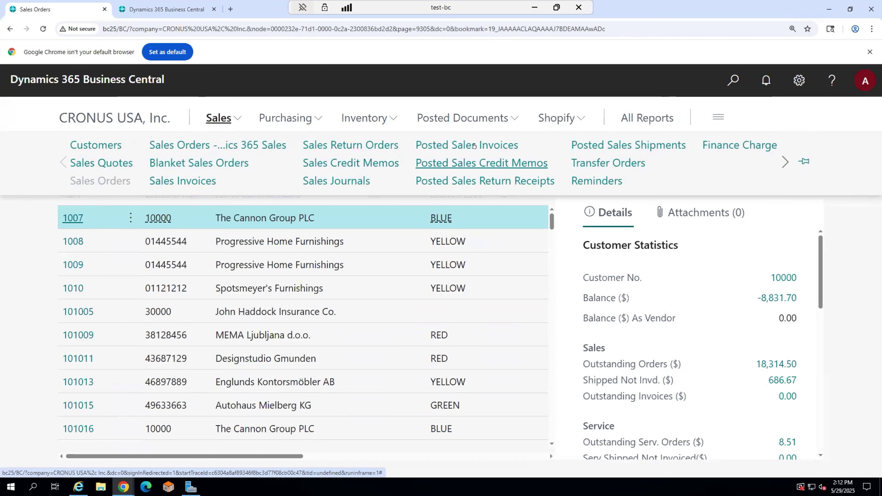
pyautogui.click(474, 146)
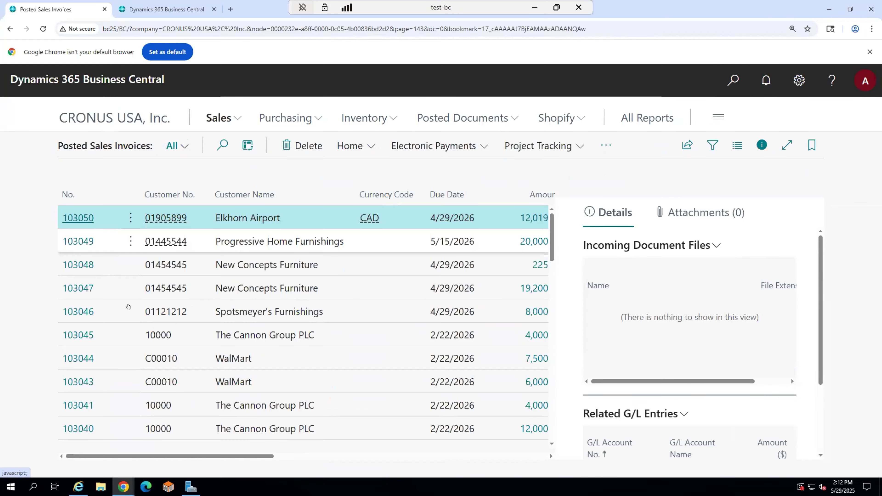
pyautogui.click(63, 313)
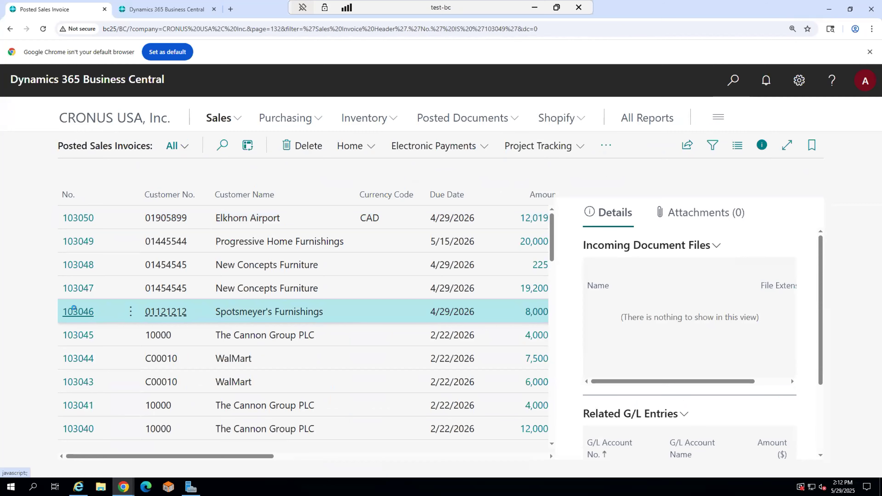
pyautogui.click(74, 312)
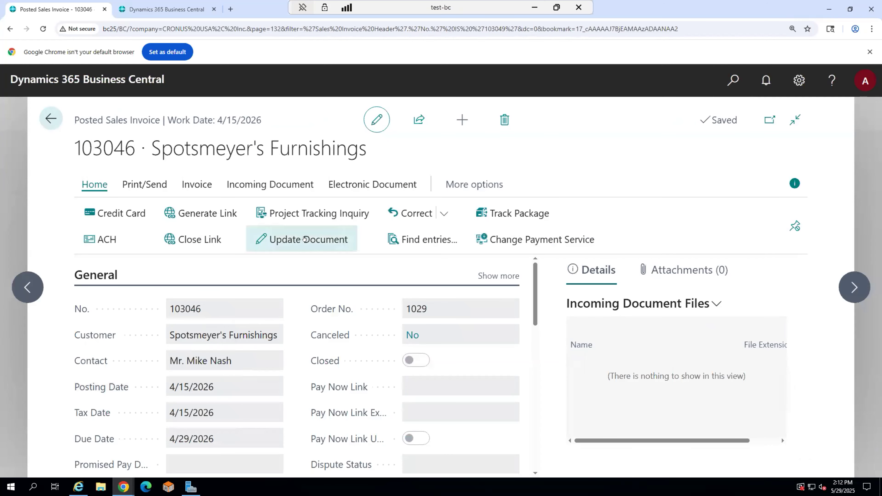
pyautogui.click(338, 211)
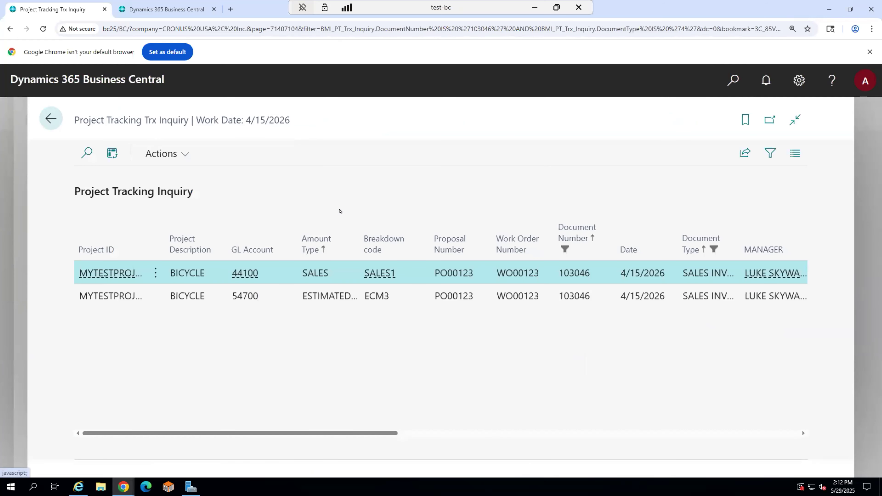
# Step: View the actions available in Add/Update Project Tracking Distributions for the invoice, and return to the Posted Sales Invoices list
pyautogui.click(158, 150)
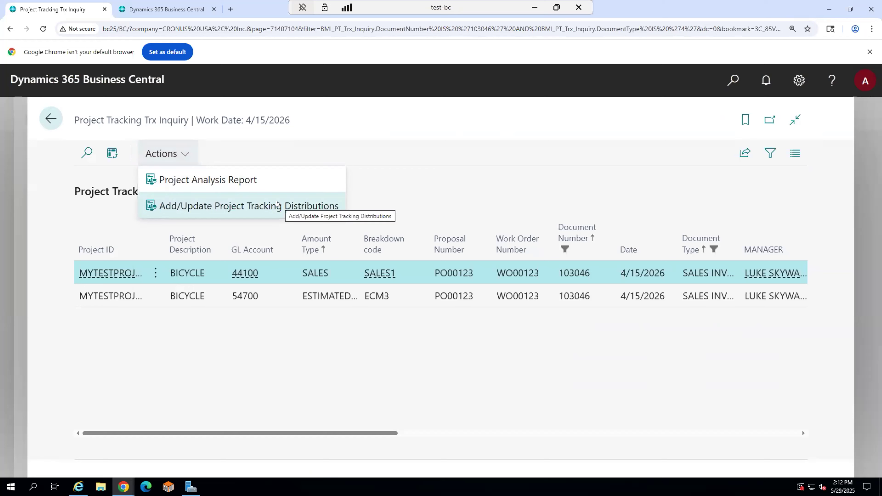
pyautogui.click(277, 205)
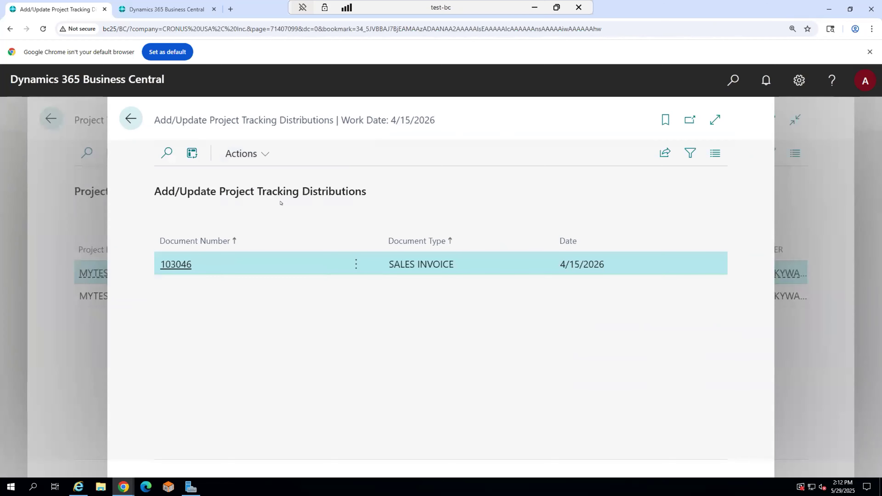
pyautogui.click(256, 153)
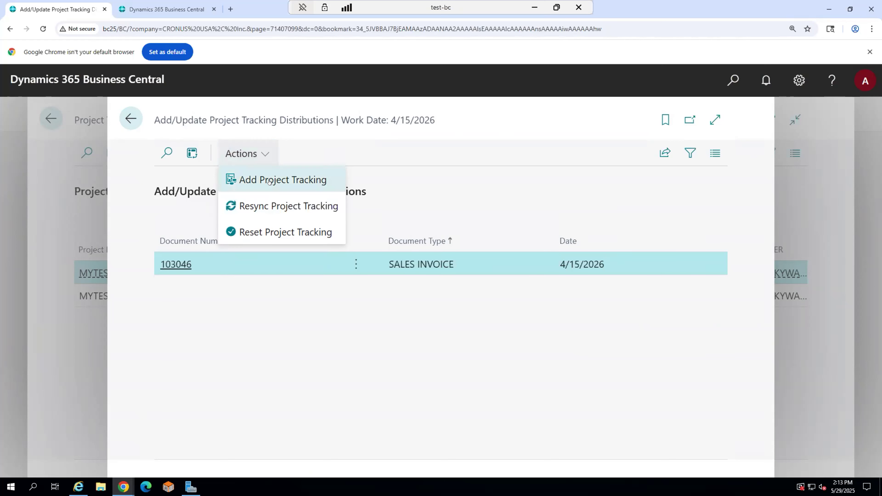
pyautogui.click(129, 117)
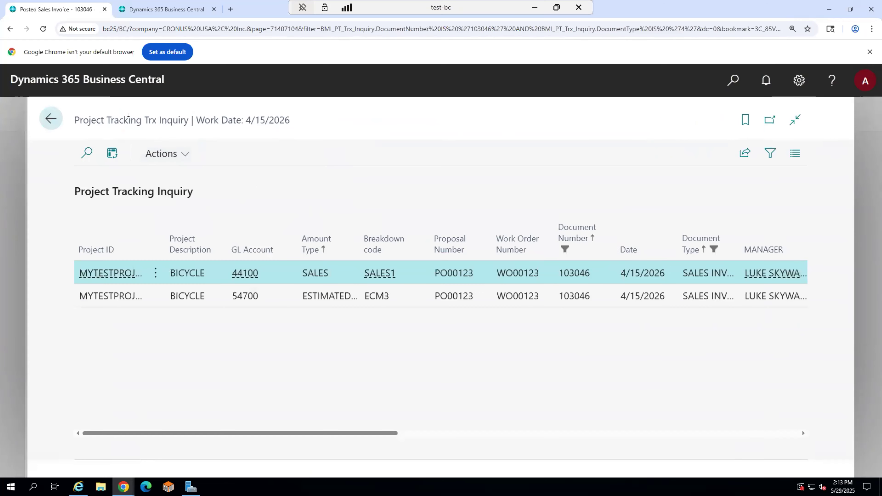
pyautogui.click(42, 117)
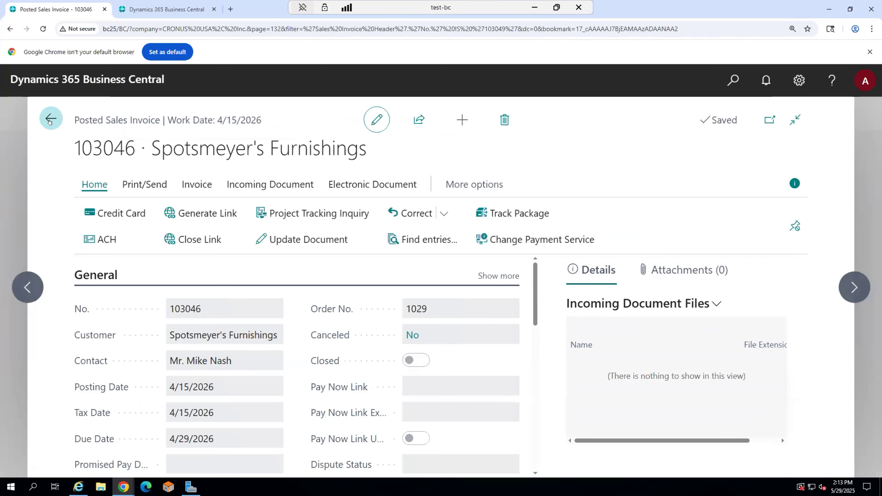
pyautogui.click(49, 120)
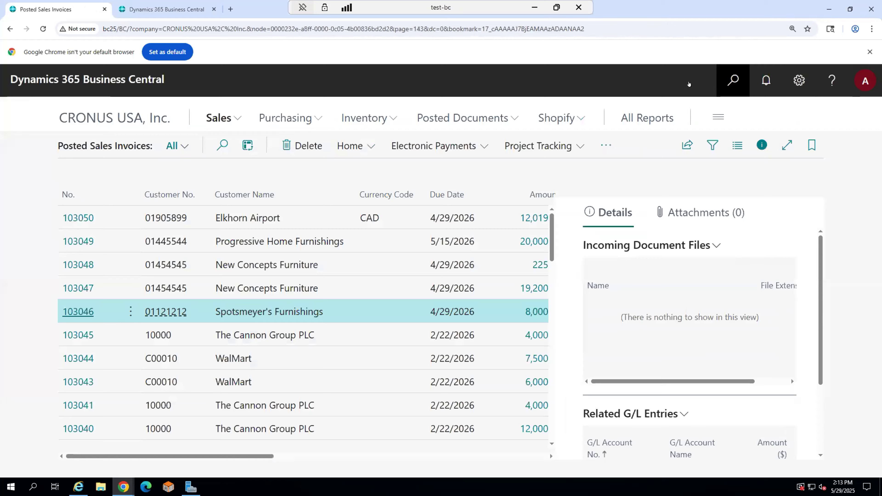
# Step: Search for Project Tracking Inquiry and open it for the selected Spotsmeyer's Furnishings invoice
pyautogui.hotkey('alt', 'q')
pyautogui.write('P')
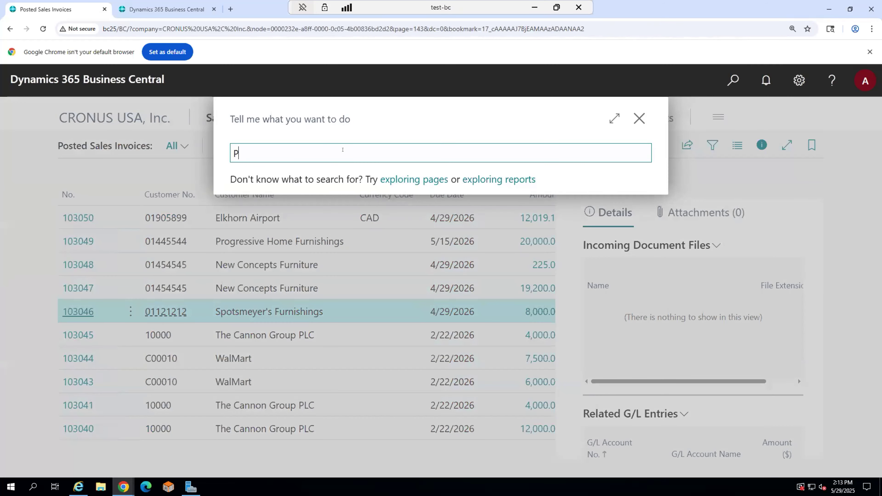
pyautogui.write('roject Tracking INquiry')
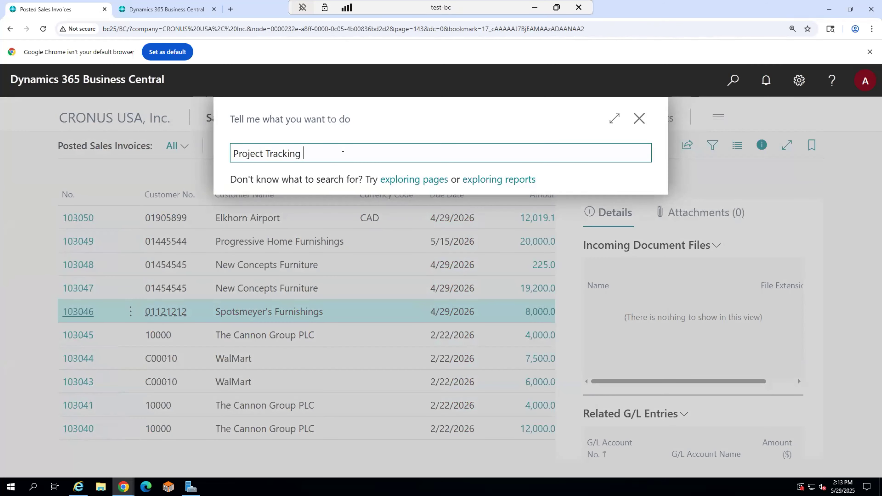
pyautogui.press('BackSpace')
pyautogui.press('BackSpace')
pyautogui.press('BackSpace')
pyautogui.press('BackSpace')
pyautogui.press('BackSpace')
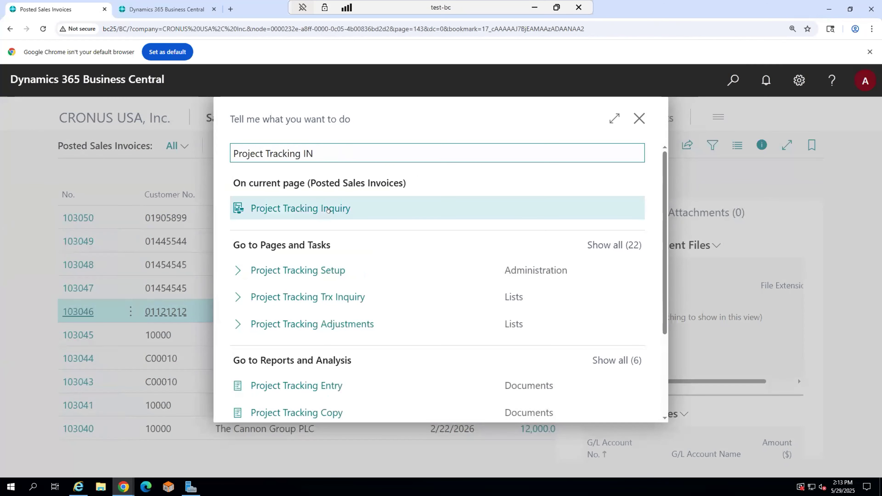
pyautogui.click(327, 209)
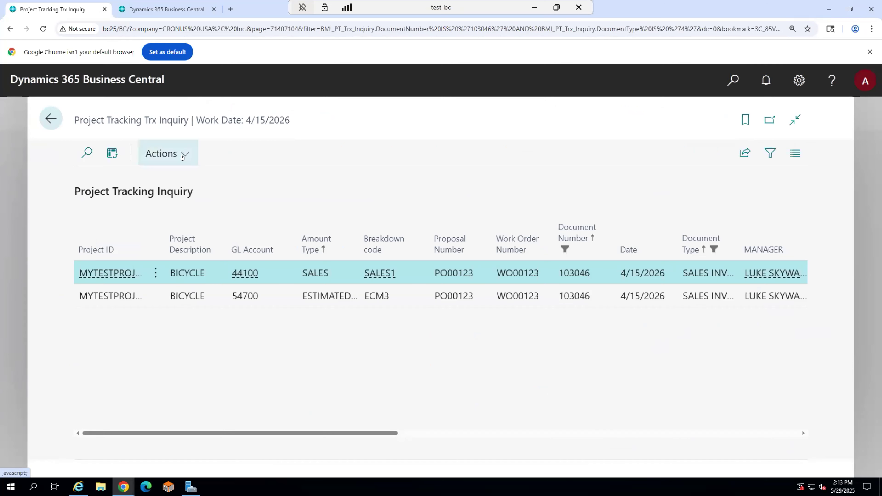
# Step: Open the Project Analysis Report from the inquiry and include Open and History transactions
pyautogui.click(185, 153)
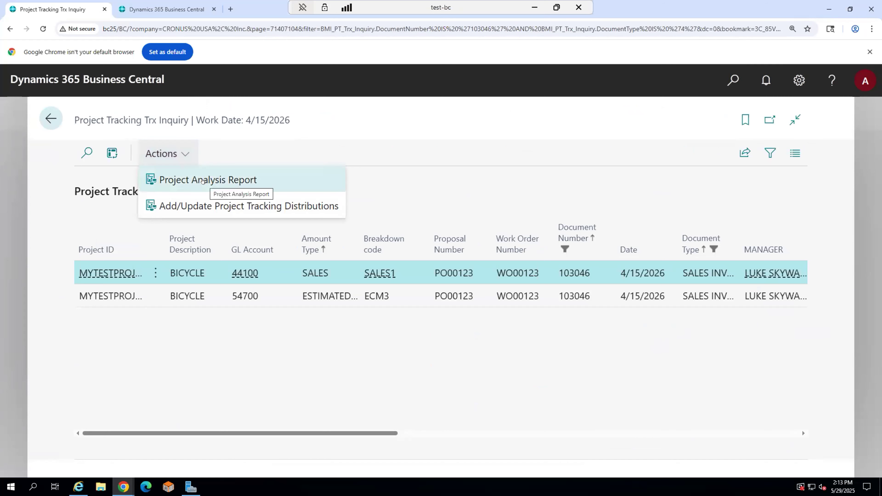
pyautogui.click(203, 180)
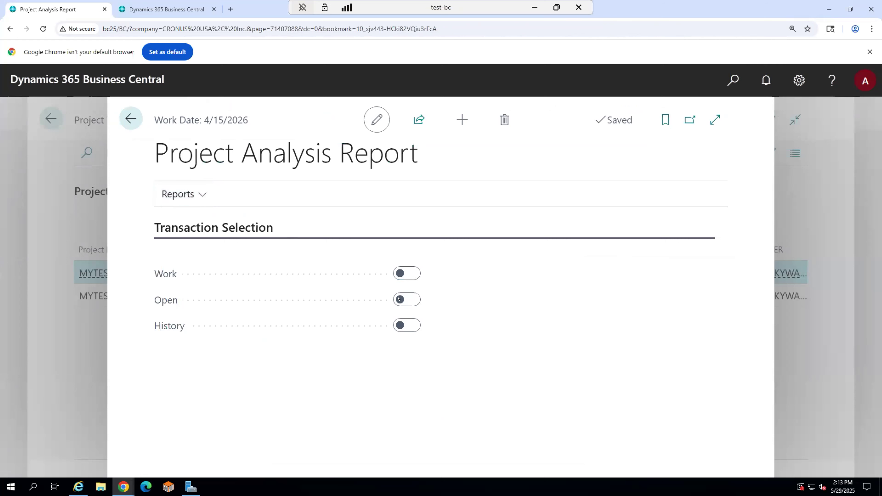
pyautogui.click(398, 299)
pyautogui.click(408, 321)
# Step: Preview the Project Analysis Report with no grouping, and close the report and inquiry back to the Posted Sales Invoices list
pyautogui.click(181, 194)
pyautogui.click(196, 220)
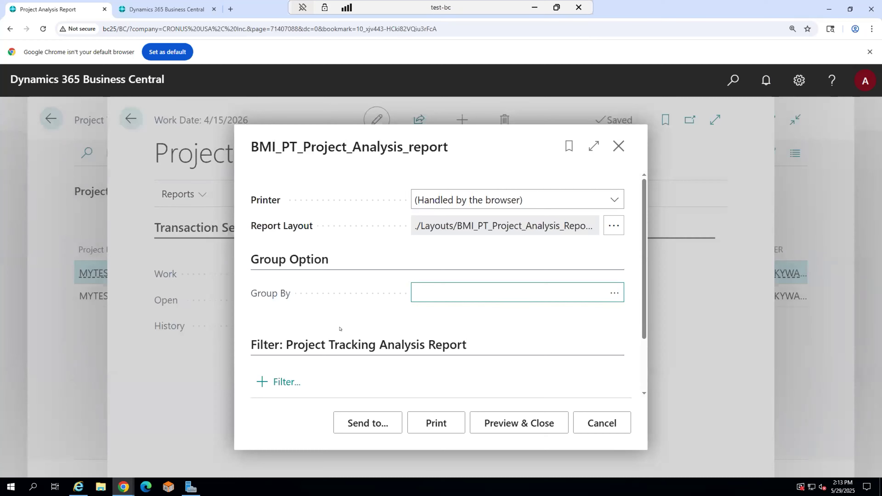
pyautogui.click(489, 421)
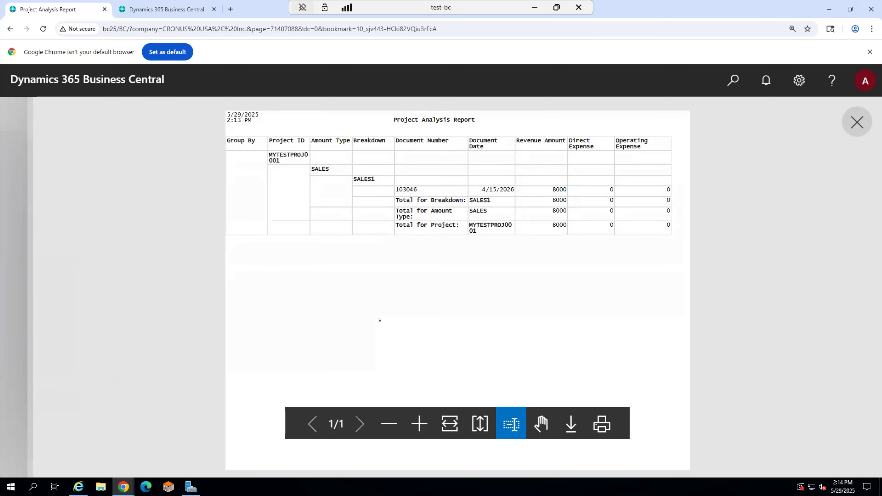
pyautogui.click(857, 122)
pyautogui.click(130, 118)
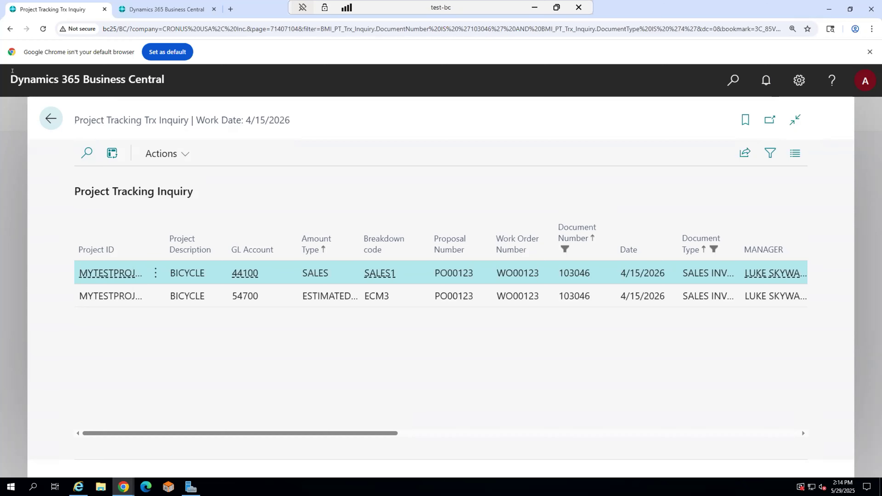
pyautogui.click(41, 114)
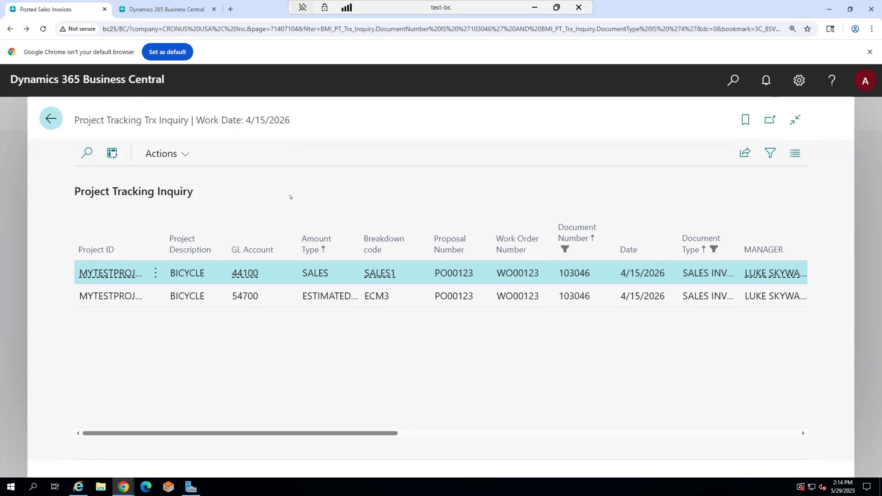
pyautogui.moveTo(178, 179)
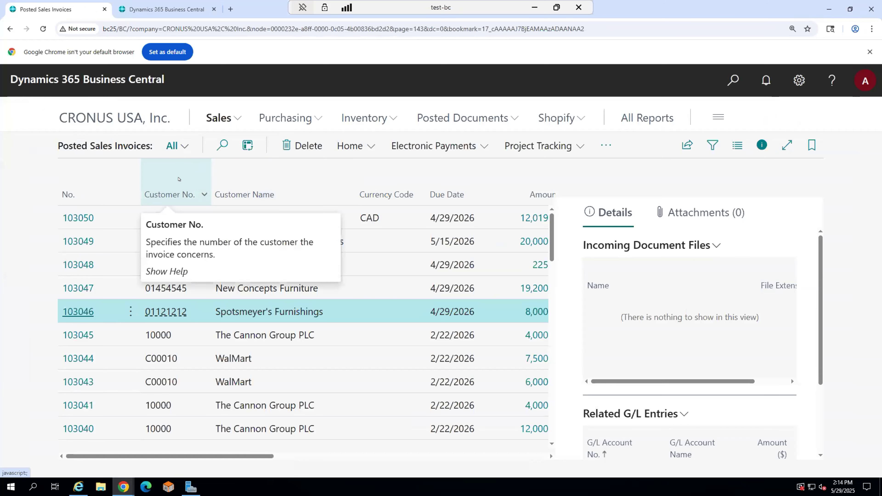